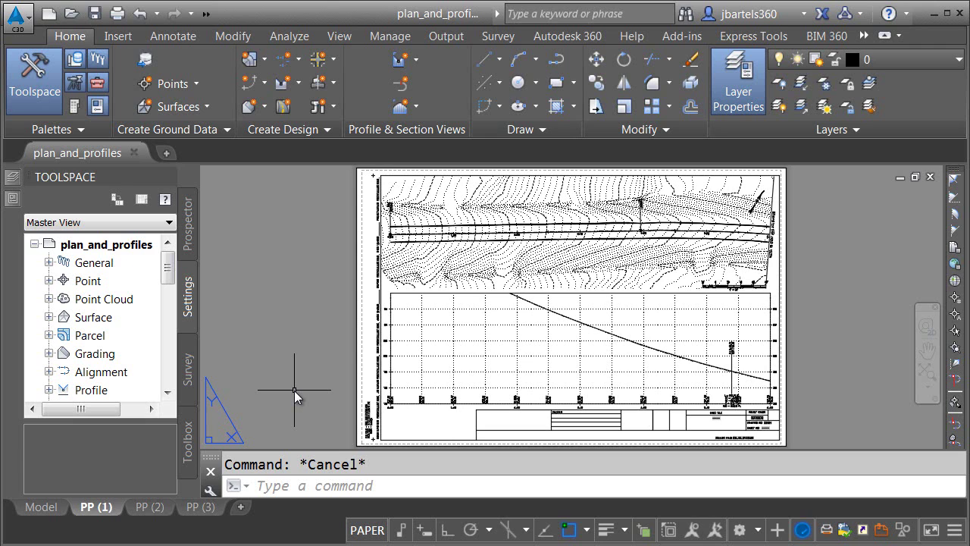
Look through the PP (2), PP (3) and PP (1) sheet layouts, and examine the first sheet's Main St. profile view in model space.
click(149, 507)
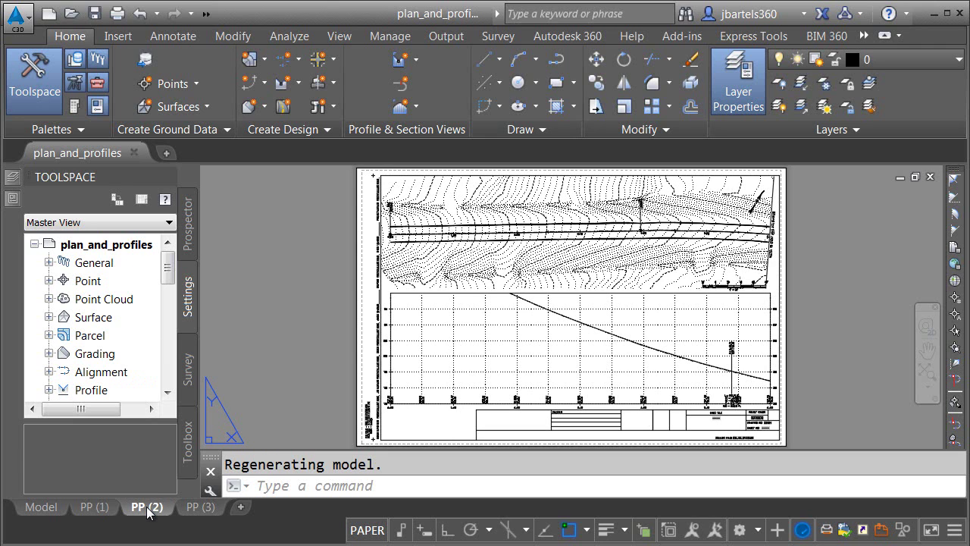
click(191, 514)
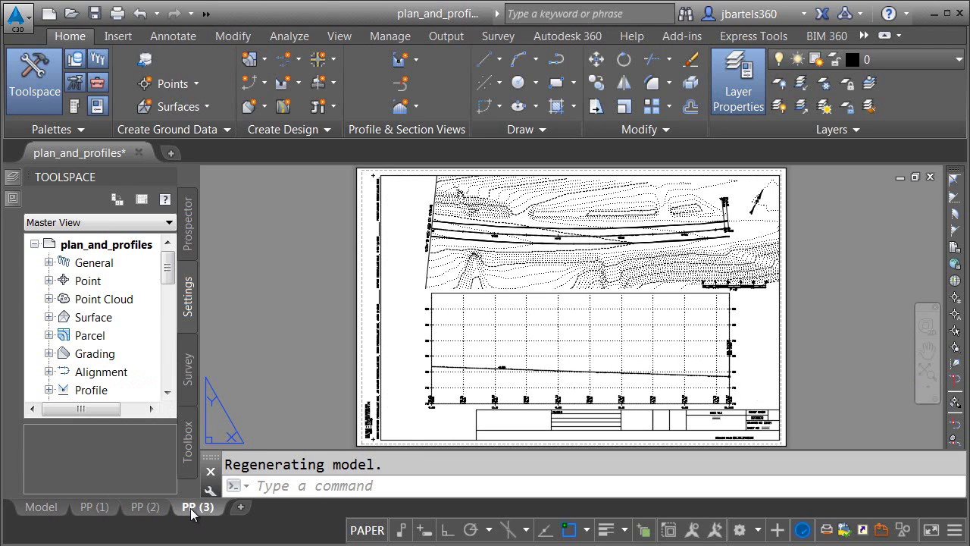
click(97, 507)
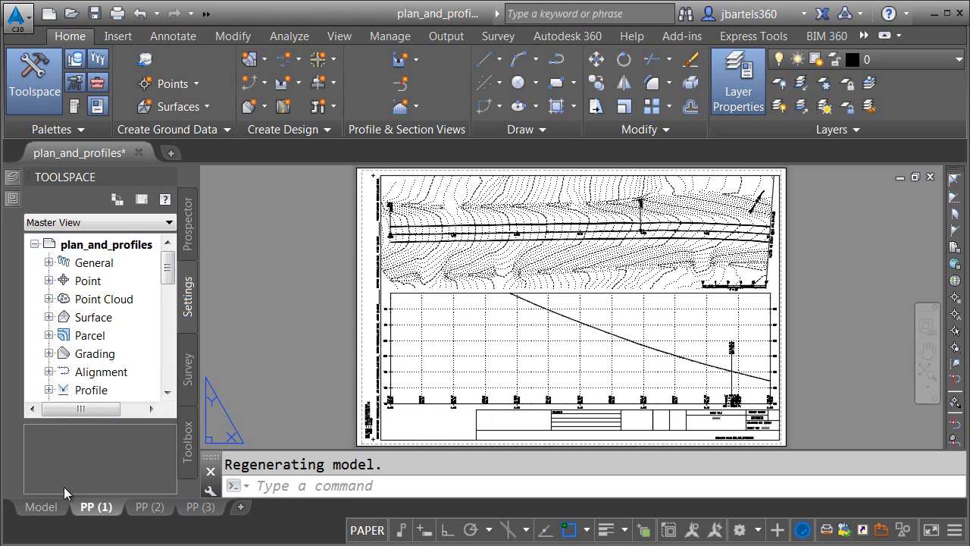
click(43, 507)
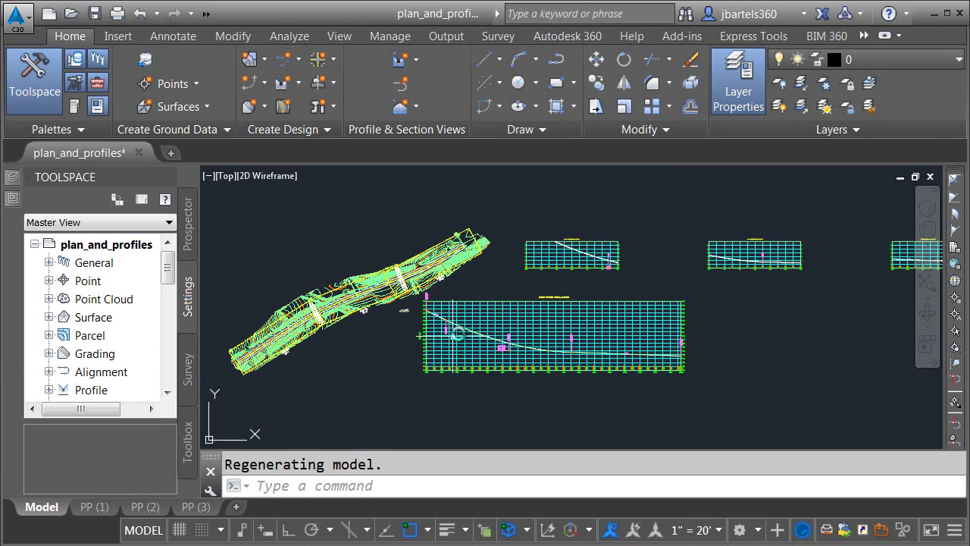
scroll(569, 281, up, 9)
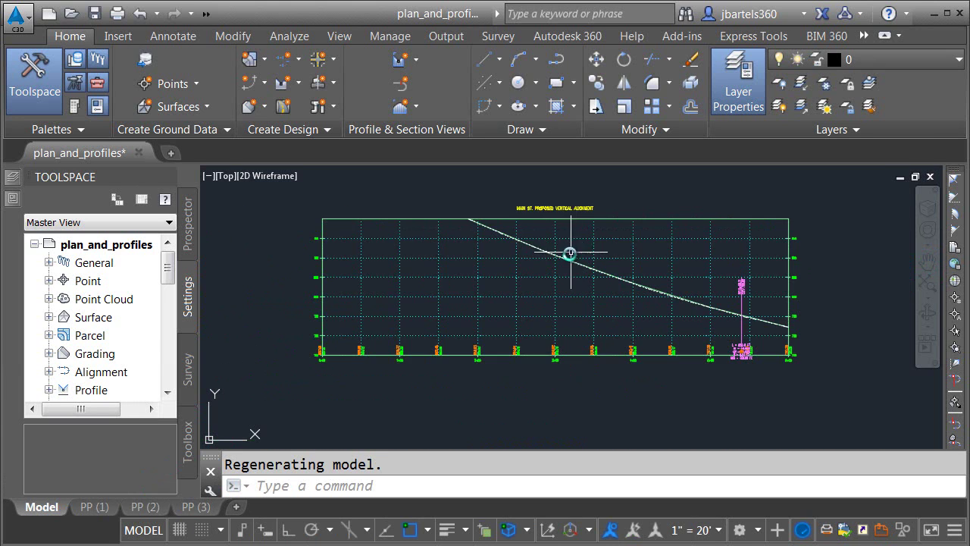
middle_drag(559, 281, 571, 298)
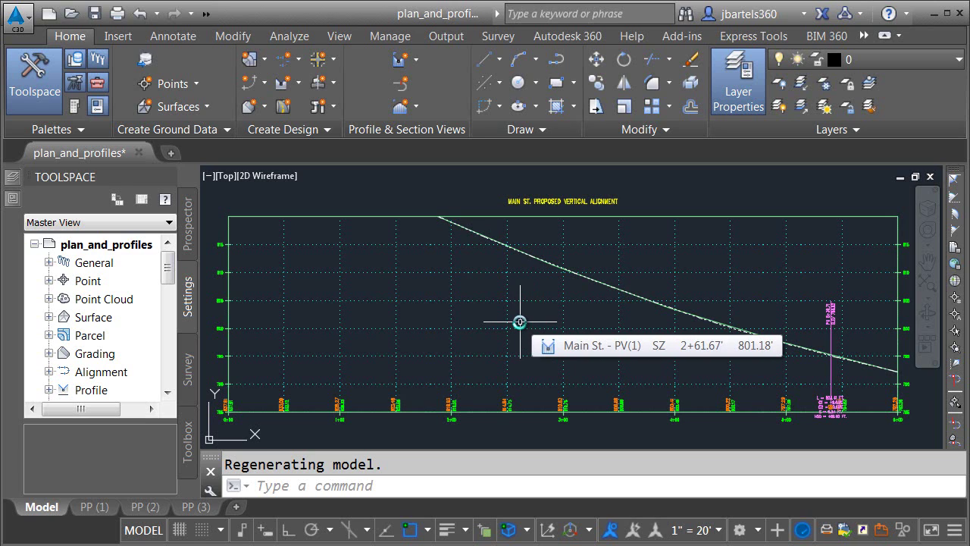
mouse_move(541, 217)
middle_down()
mouse_move(558, 310)
mouse_move(563, 291)
mouse_move(562, 324)
middle_up()
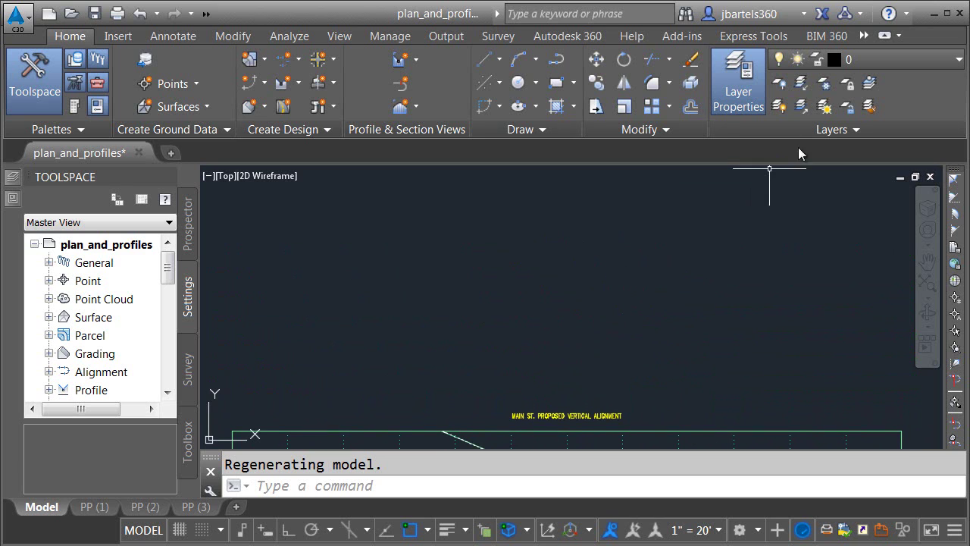
Thaw the $manual split layer and bring its two profile views above the sheet profile view into view.
click(864, 59)
scroll(745, 86, up, 1)
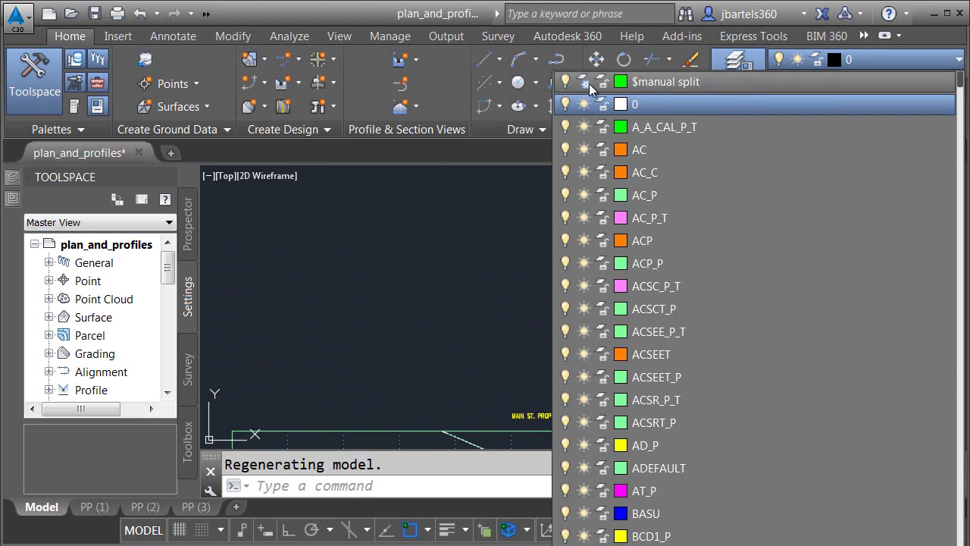
click(584, 81)
mouse_move(548, 254)
middle_down()
mouse_move(548, 305)
mouse_move(498, 375)
middle_up()
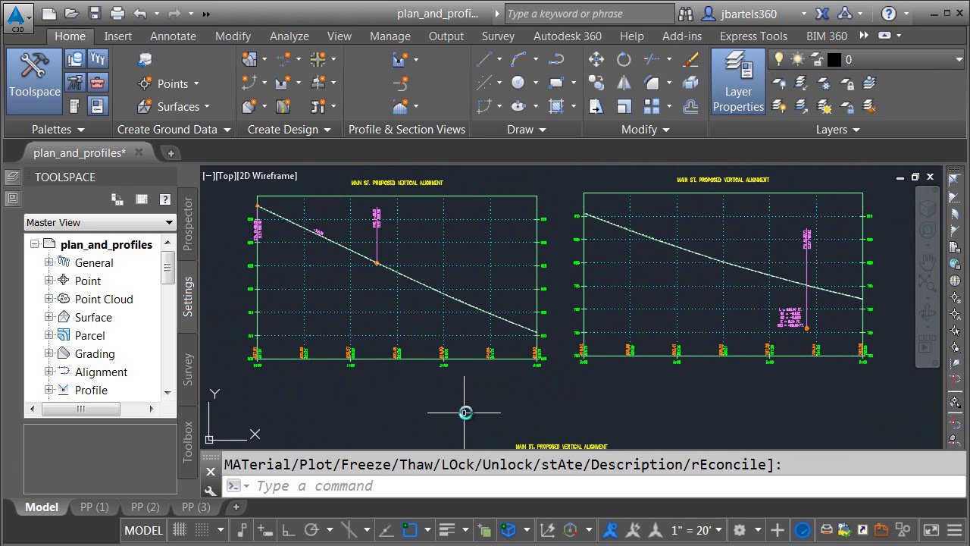
mouse_move(463, 407)
middle_down()
mouse_move(480, 310)
mouse_move(447, 374)
middle_up()
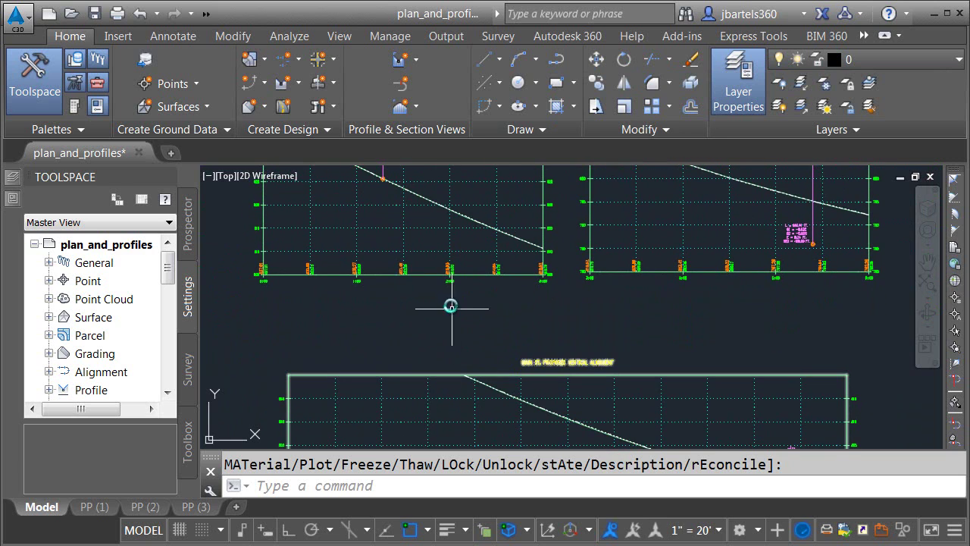
middle_drag(427, 245, 433, 351)
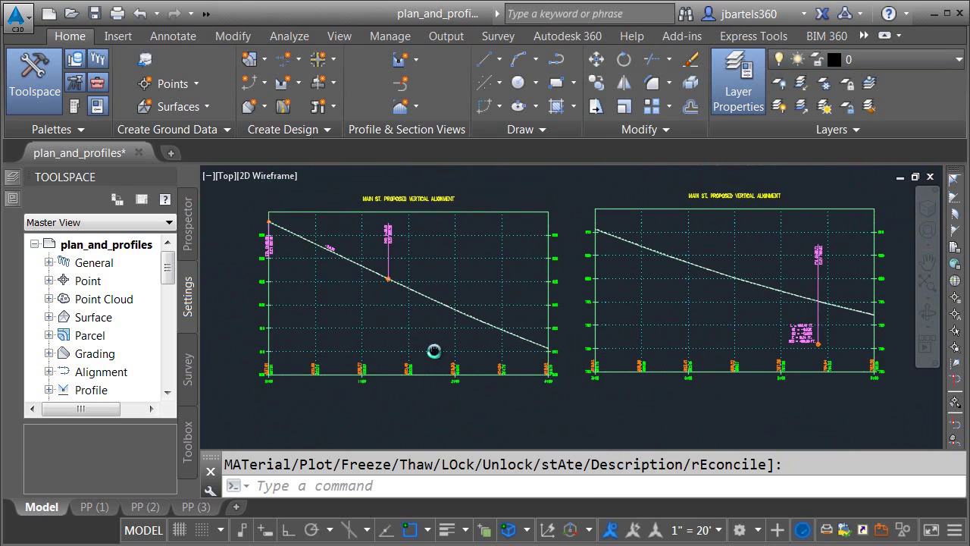
Check the station range and elevation range in the properties of the first manually split profile view.
click(455, 261)
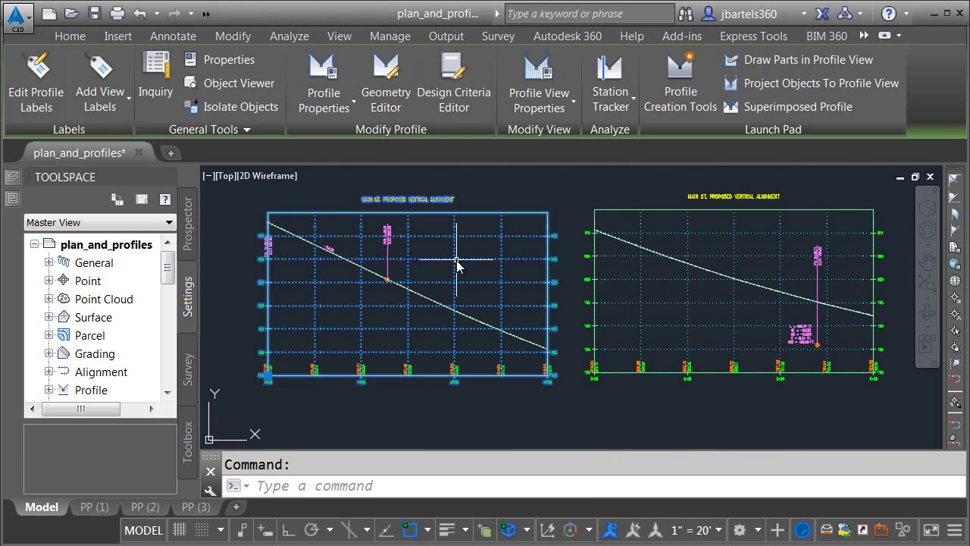
click(536, 70)
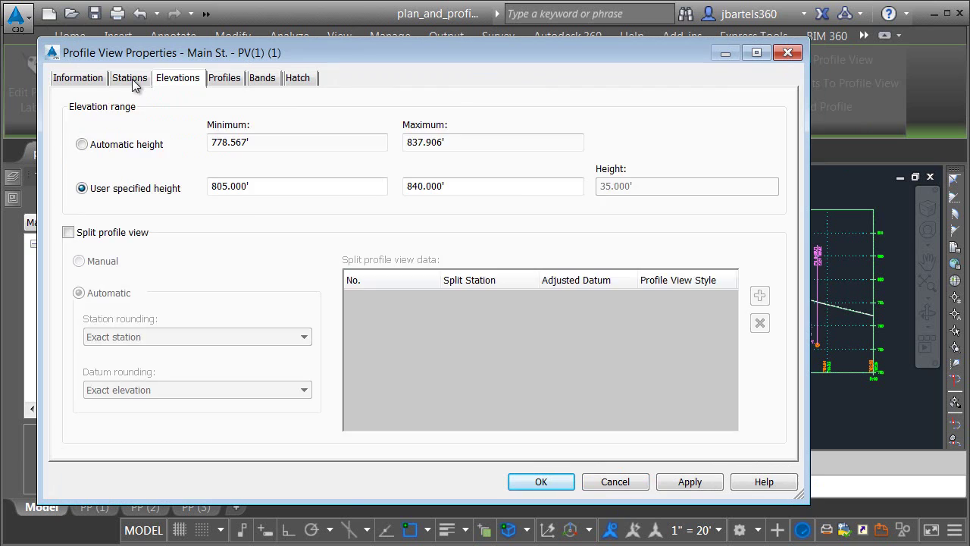
click(131, 79)
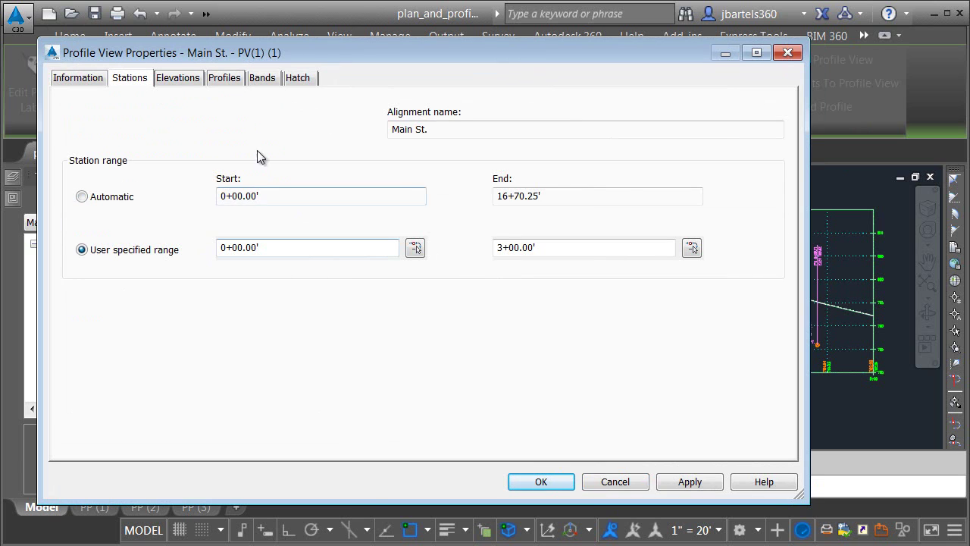
click(186, 78)
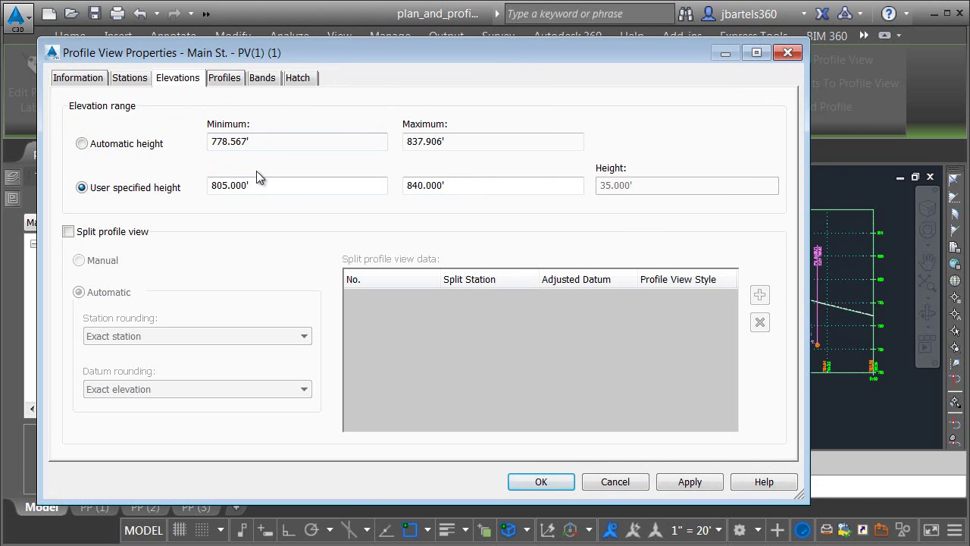
click(607, 484)
key(Escape)
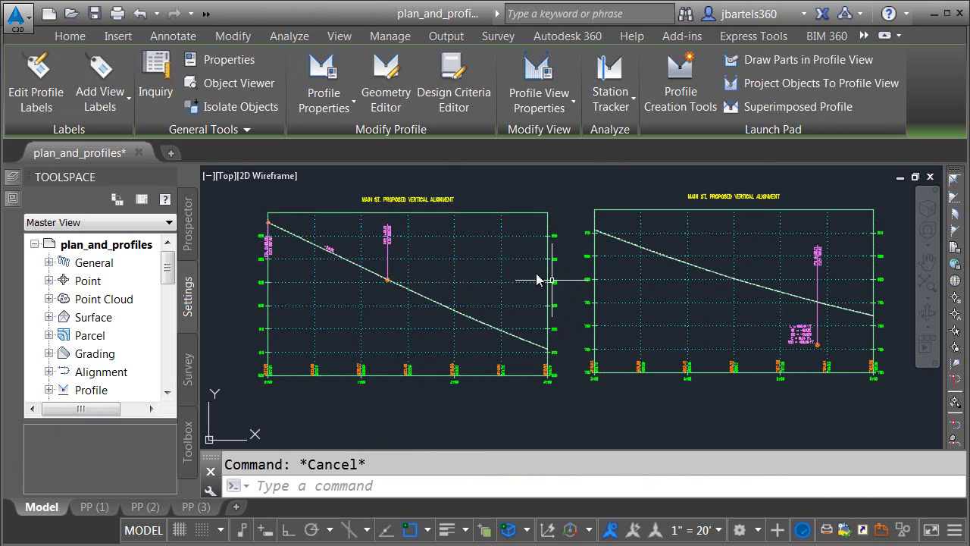
Check the user-specified elevation range in the properties of the second manually split profile view.
click(604, 282)
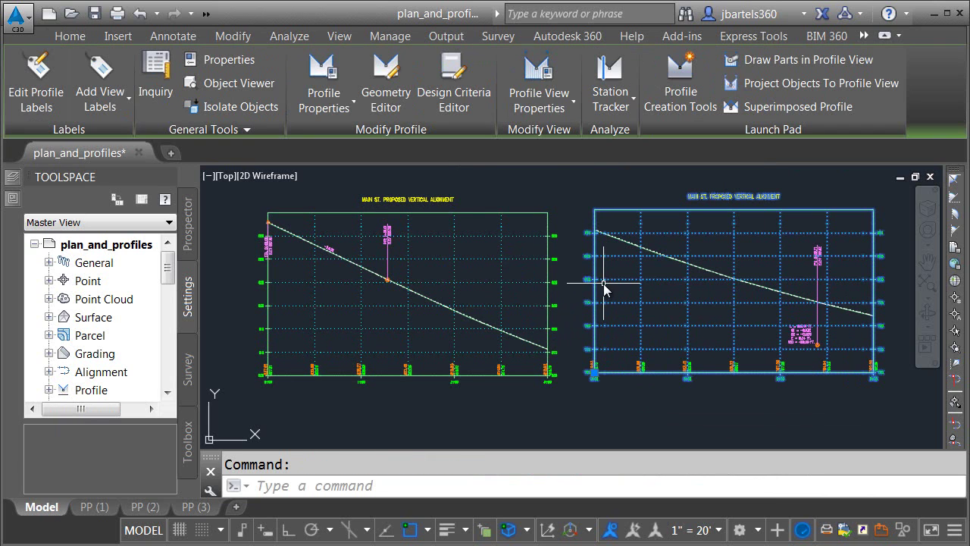
click(539, 72)
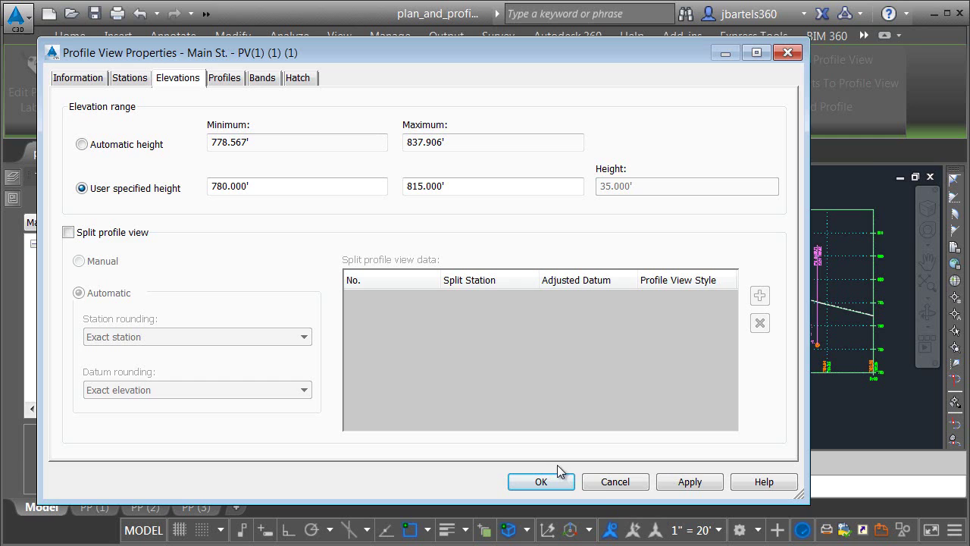
click(615, 482)
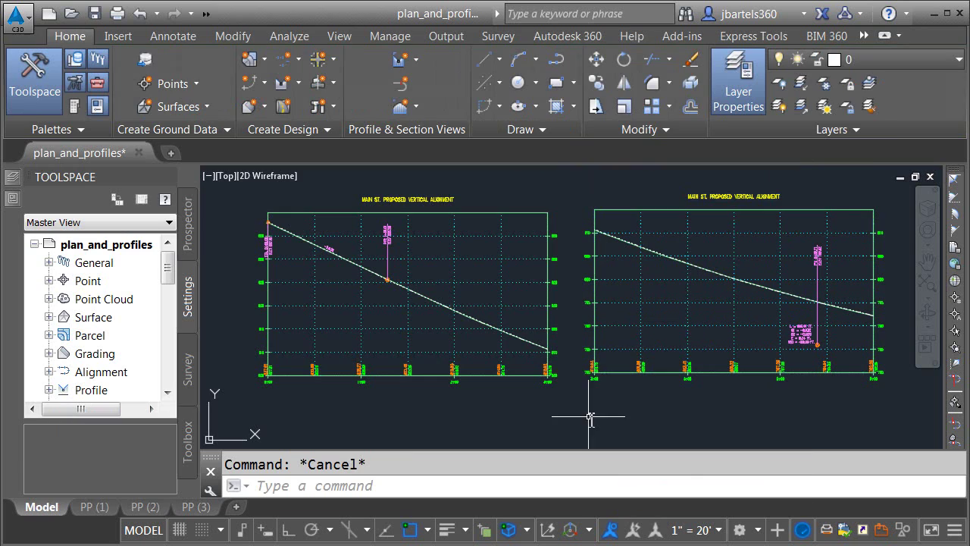
Try to move the second split profile view by its origin corner onto the lower-right corner of the first, and undo the move.
click(615, 372)
click(615, 388)
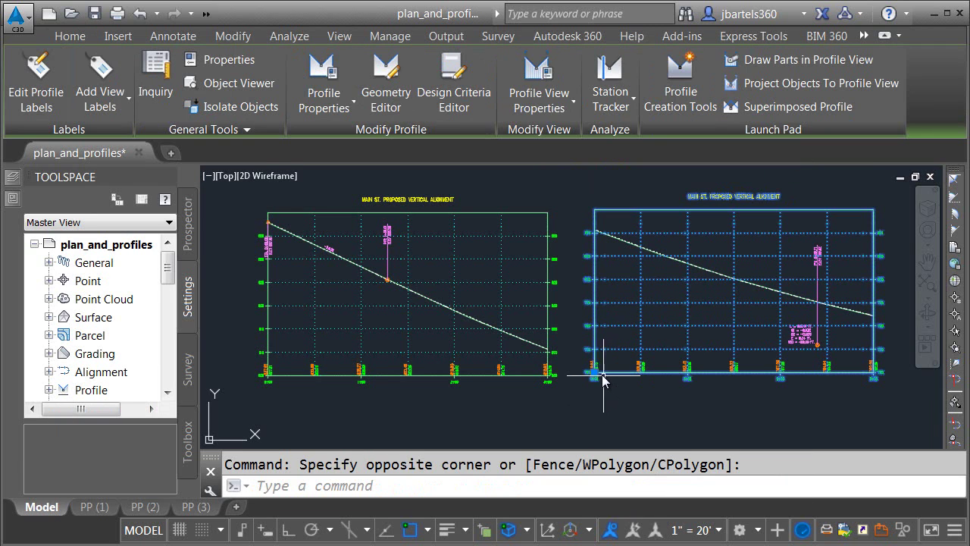
click(595, 373)
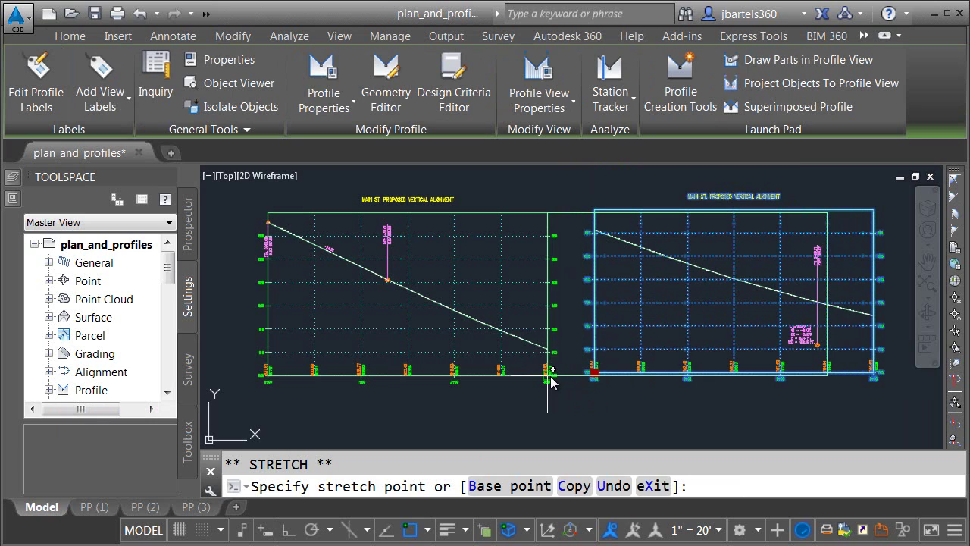
click(549, 375)
key(Escape)
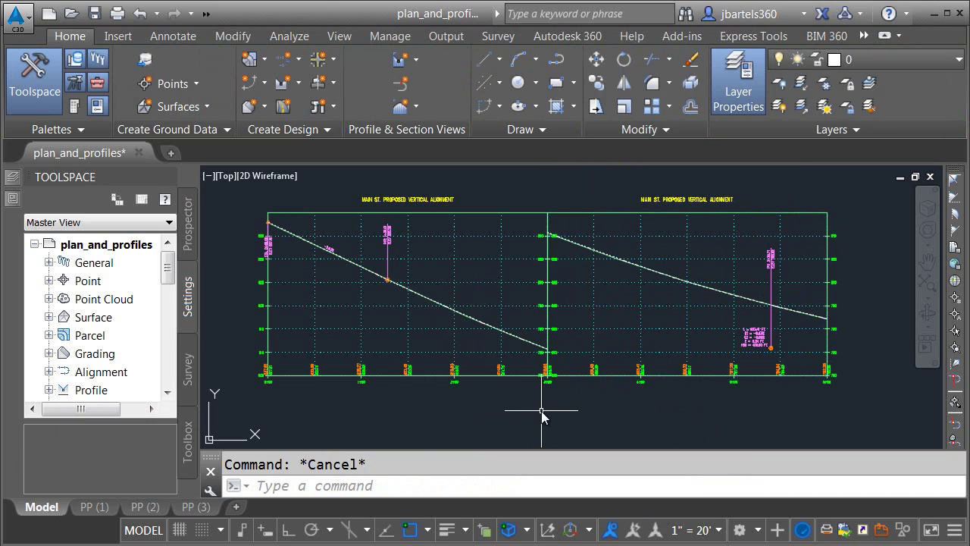
click(140, 14)
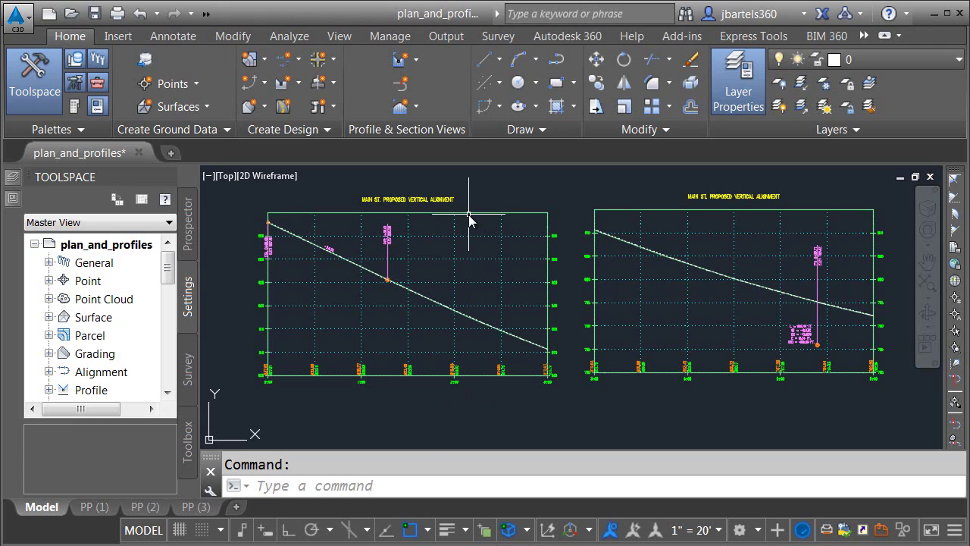
Expand the Profile View Styles collection in the Toolspace settings and widen the palette to show the full style names.
mouse_move(467, 217)
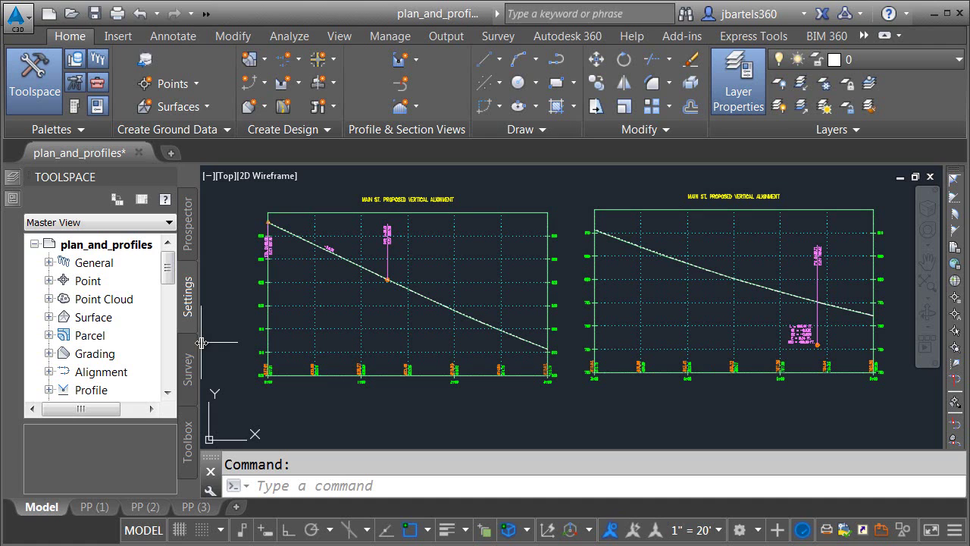
drag(200, 343, 331, 350)
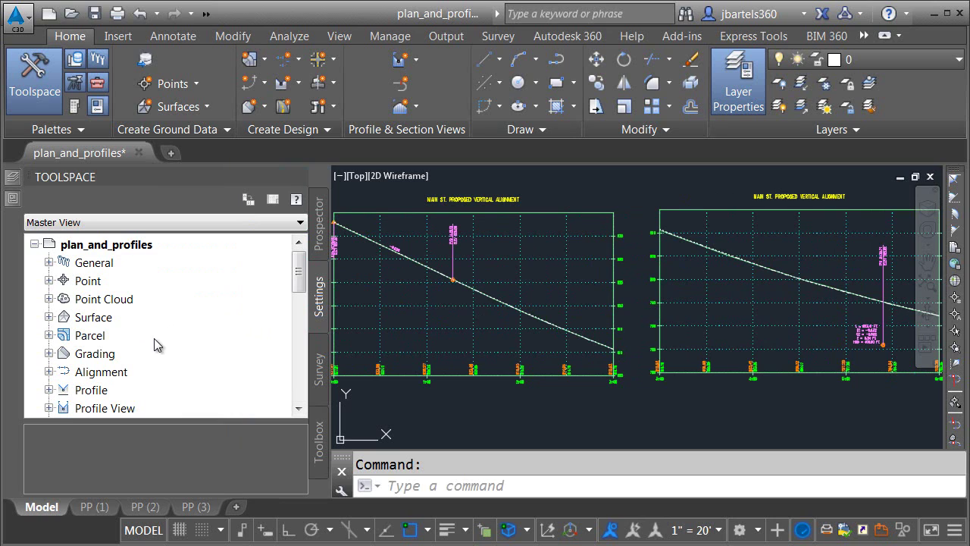
click(49, 408)
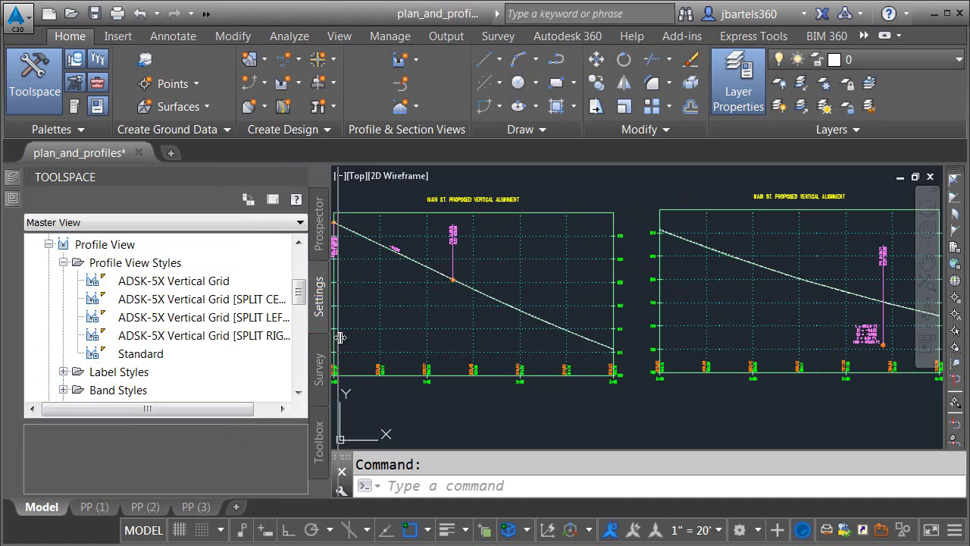
drag(340, 319, 373, 319)
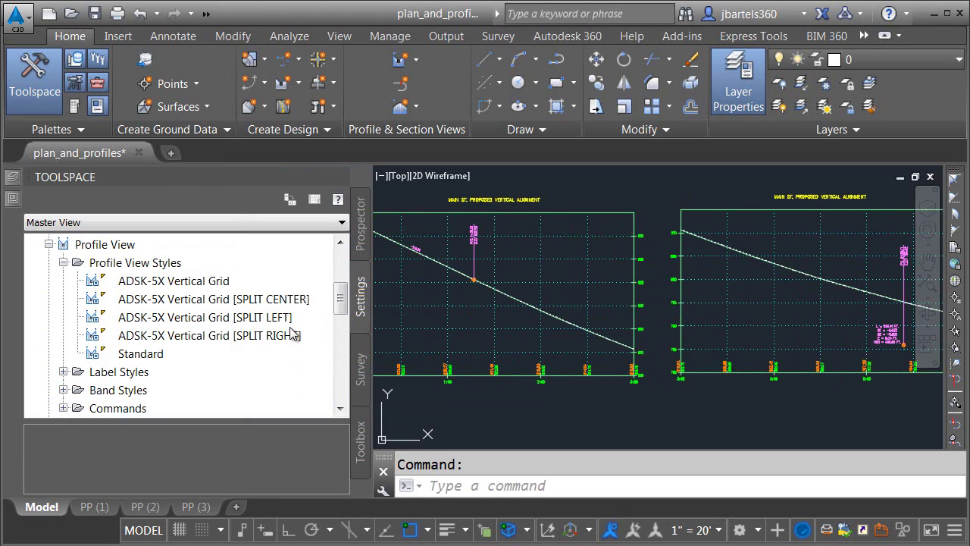
Assign the ADSK-5X Vertical Grid [SPLIT LEFT] style to the first split profile view.
middle_drag(435, 408, 533, 415)
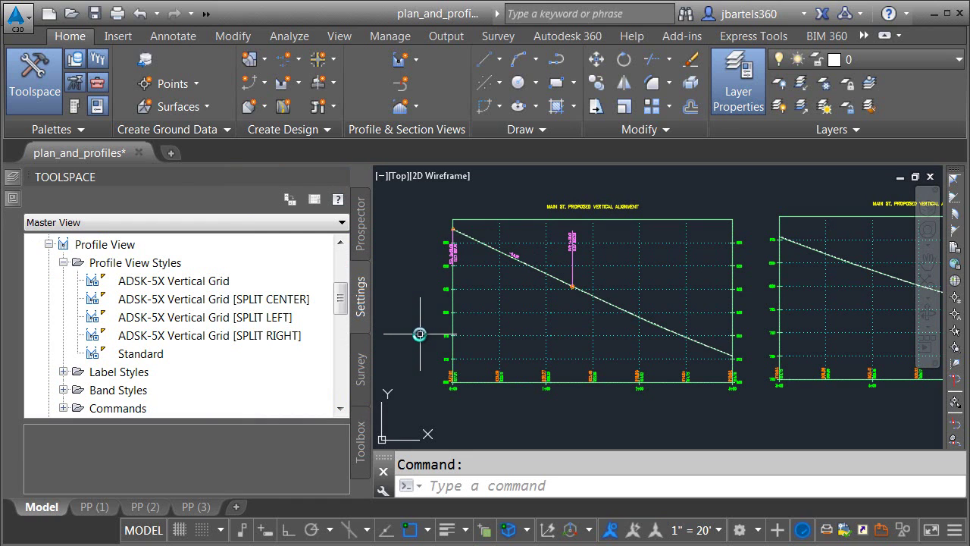
click(471, 216)
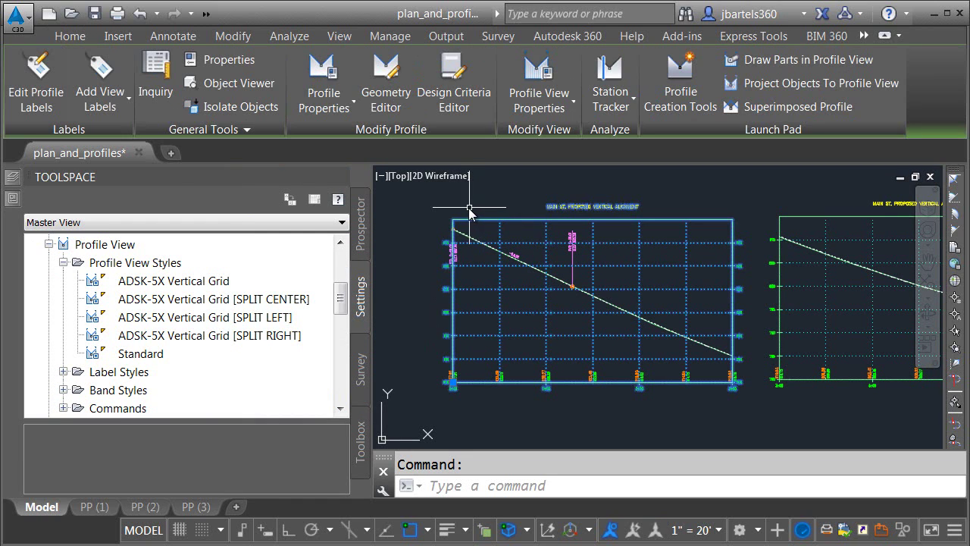
mouse_move(14, 199)
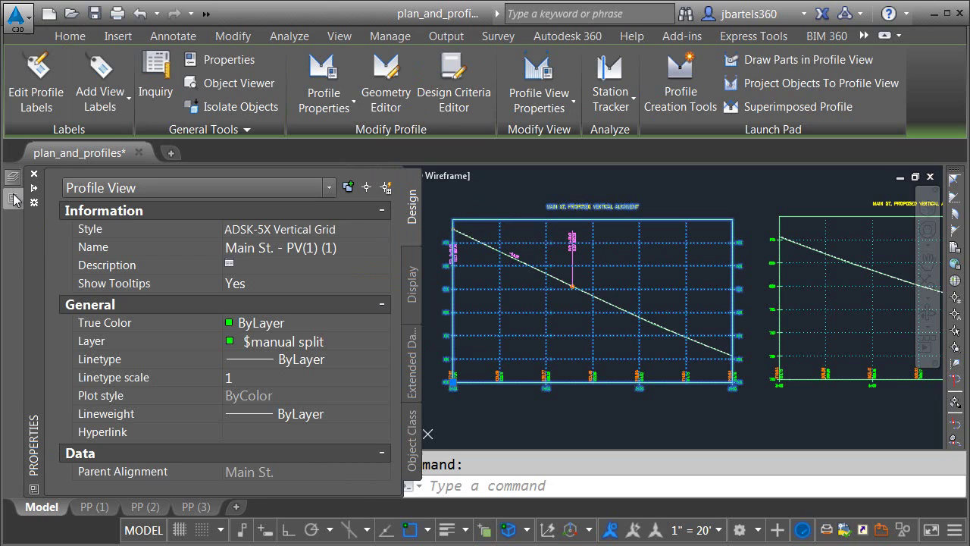
click(225, 229)
click(291, 231)
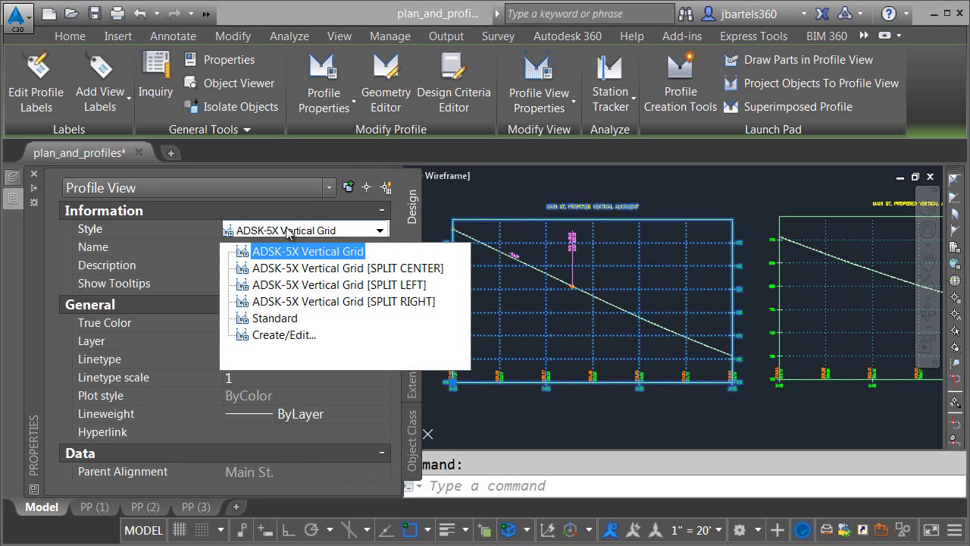
click(326, 285)
key(Escape)
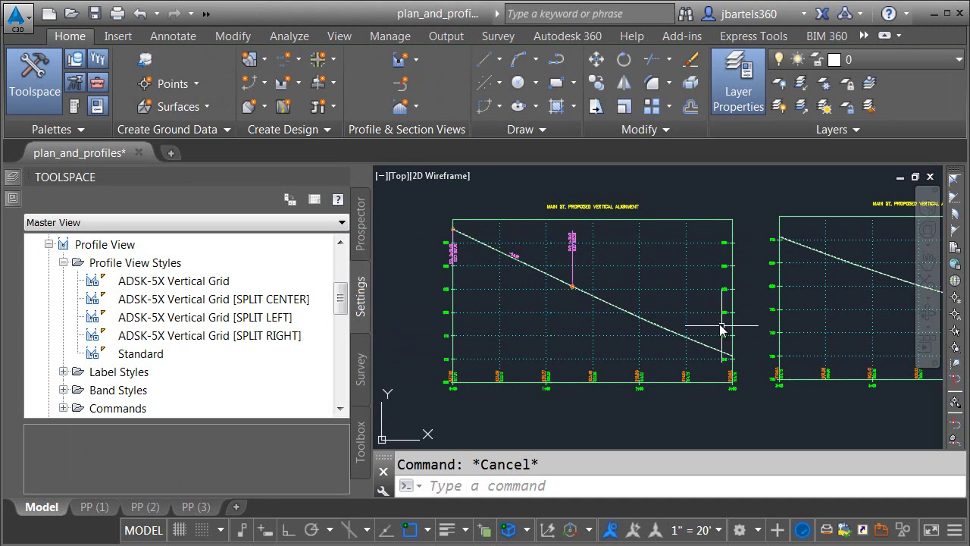
Assign the ADSK-5X Vertical Grid [SPLIT RIGHT] style to the second split profile view.
click(789, 309)
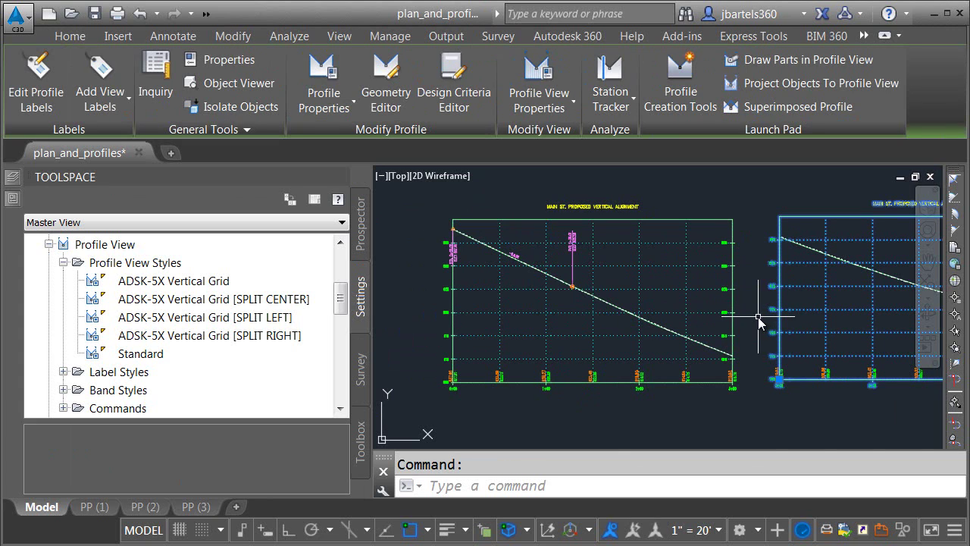
mouse_move(23, 205)
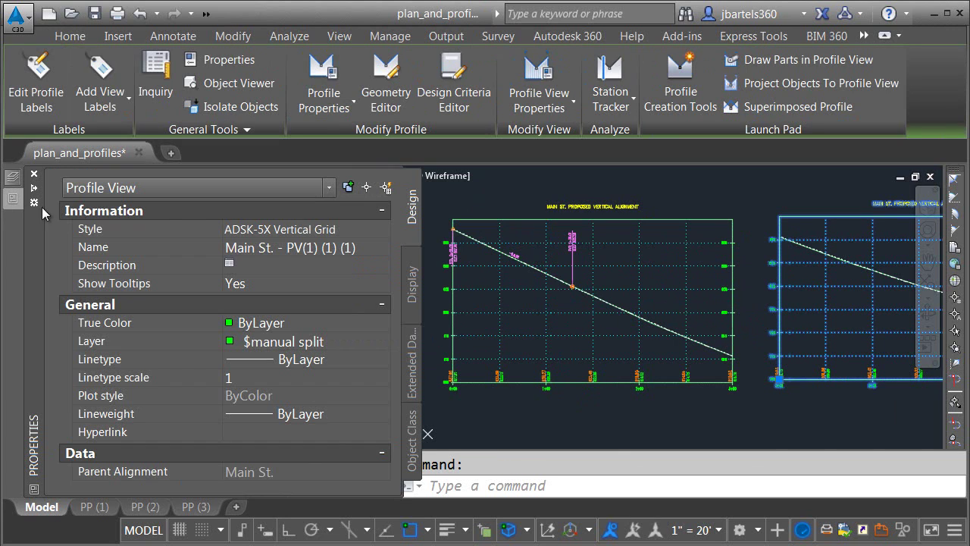
click(278, 229)
click(292, 229)
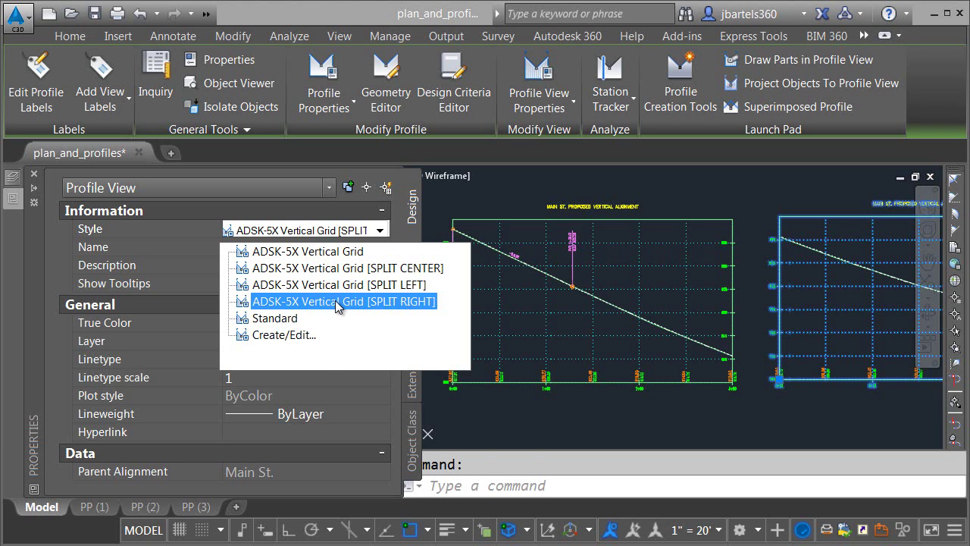
key(Escape)
middle_drag(834, 328, 622, 345)
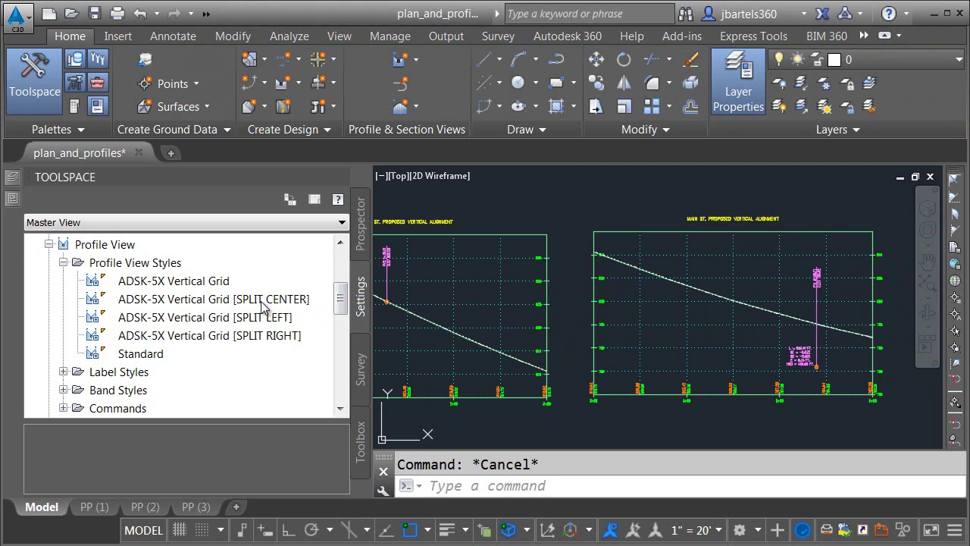
Change the second split profile view's style to ADSK-5X Vertical Grid [SPLIT CENTER].
click(616, 243)
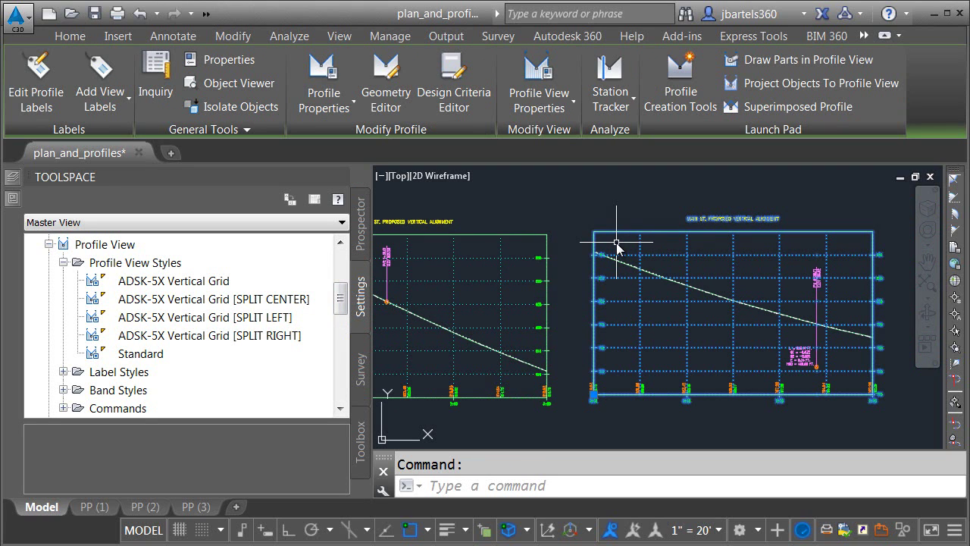
mouse_move(18, 198)
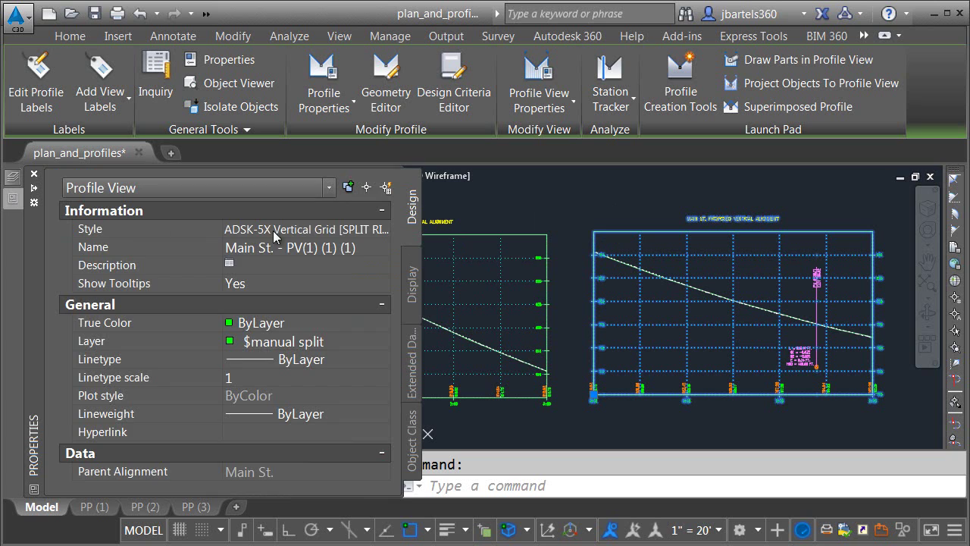
click(276, 236)
click(296, 232)
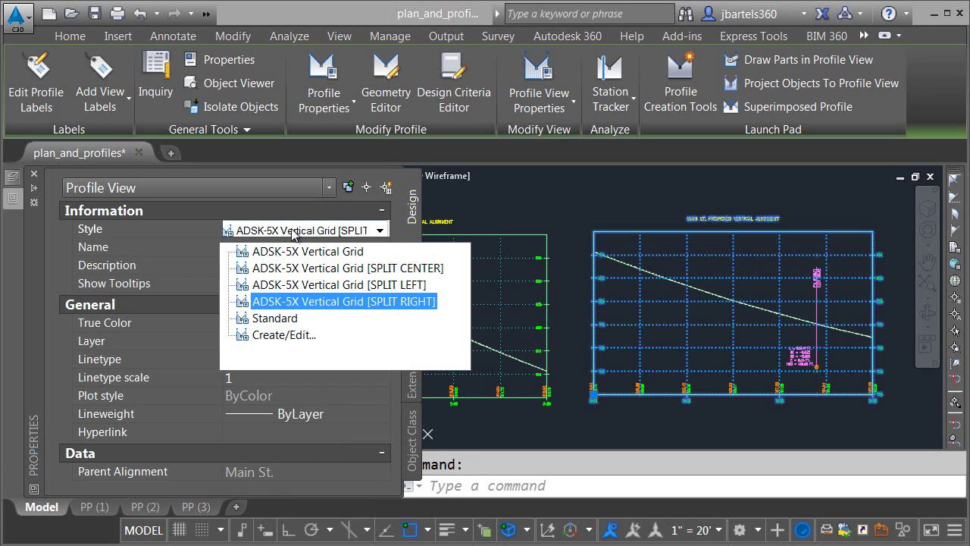
click(310, 268)
key(Escape)
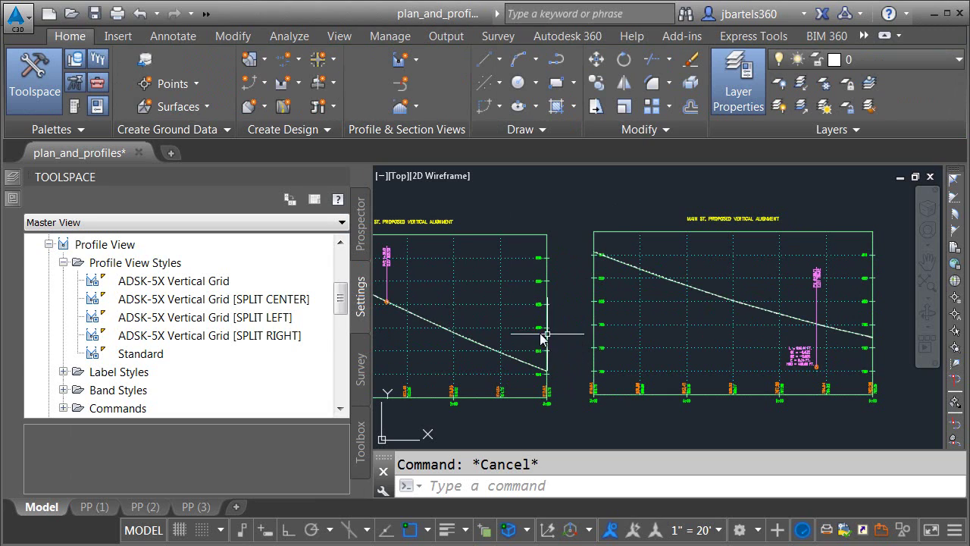
Review the default first, intermediate and last split view styles in the Profile View feature settings.
right_click(97, 246)
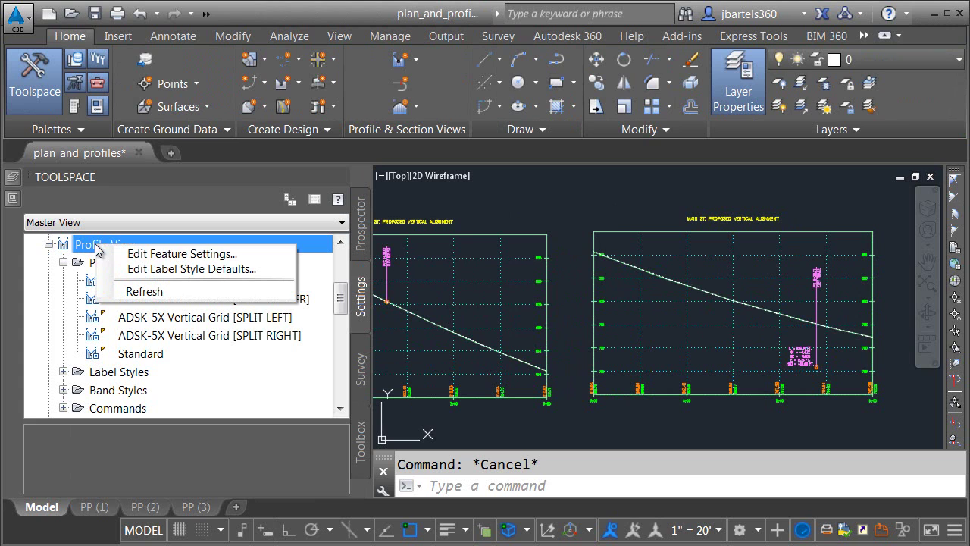
click(137, 258)
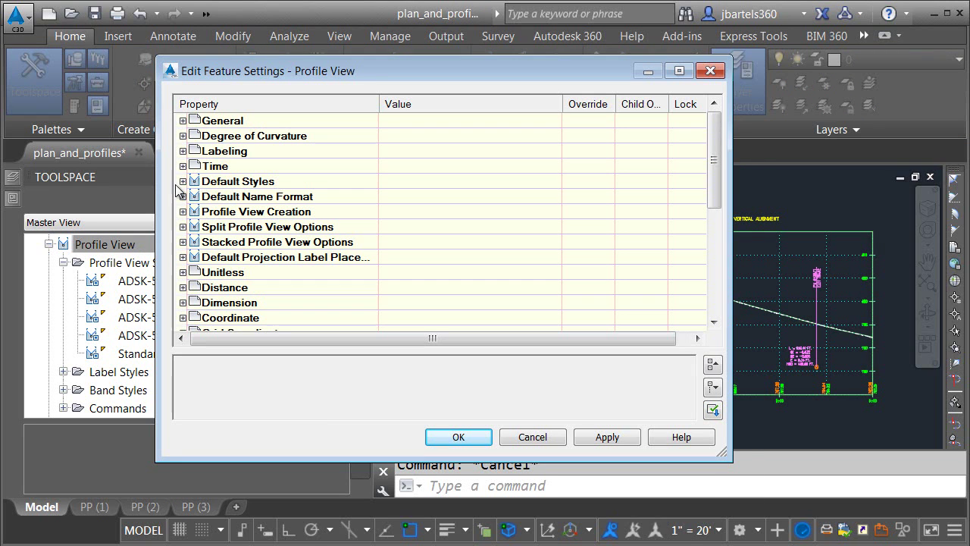
click(183, 182)
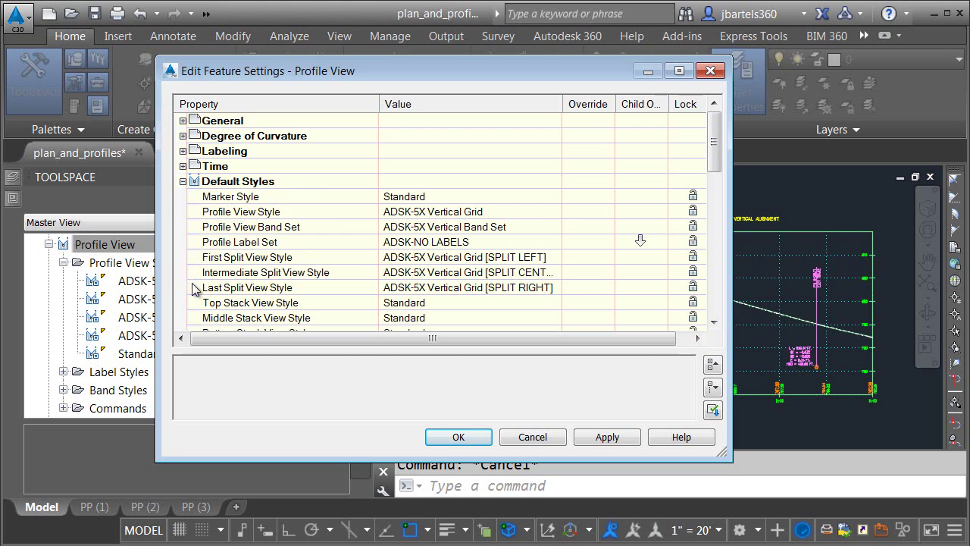
click(454, 437)
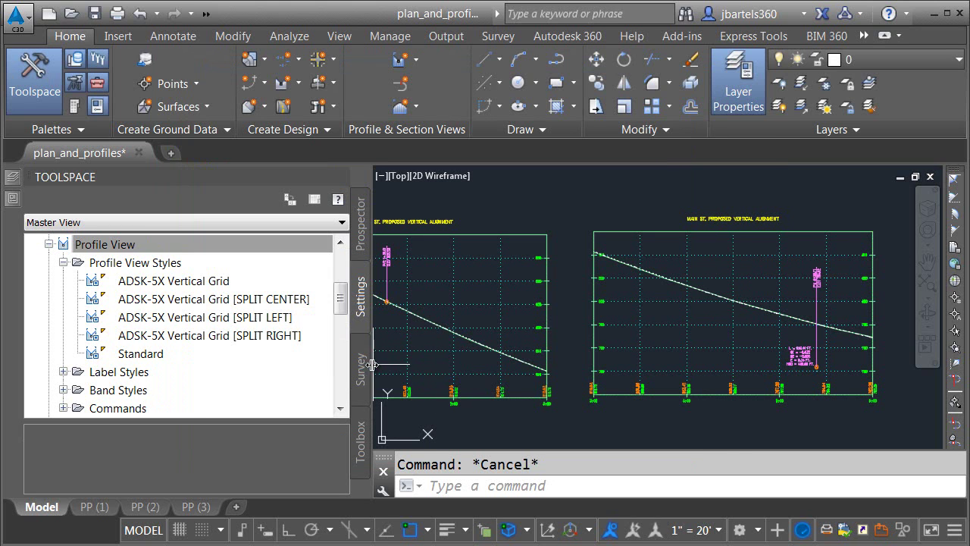
Narrow the Toolspace palette, and restore the previous layer status with a regenerated display.
drag(315, 366, 199, 372)
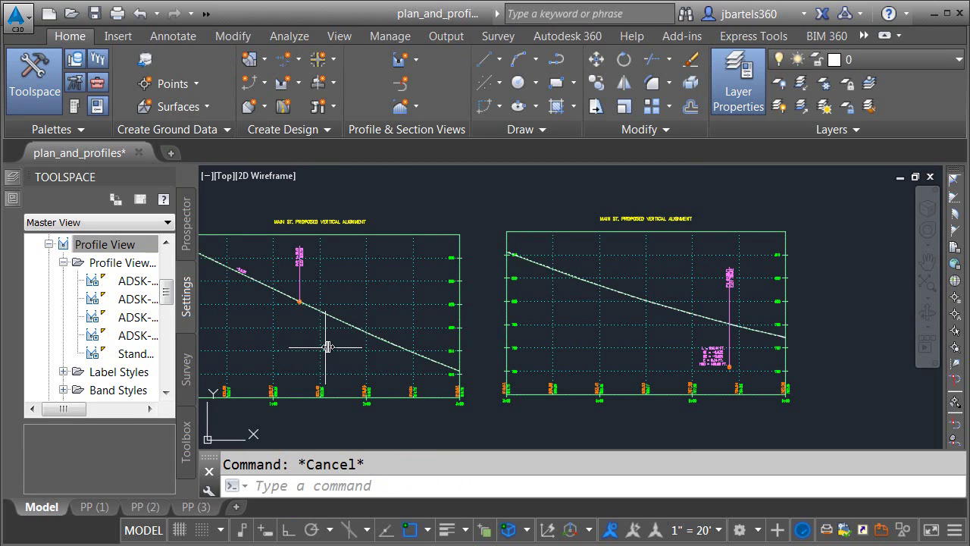
click(856, 130)
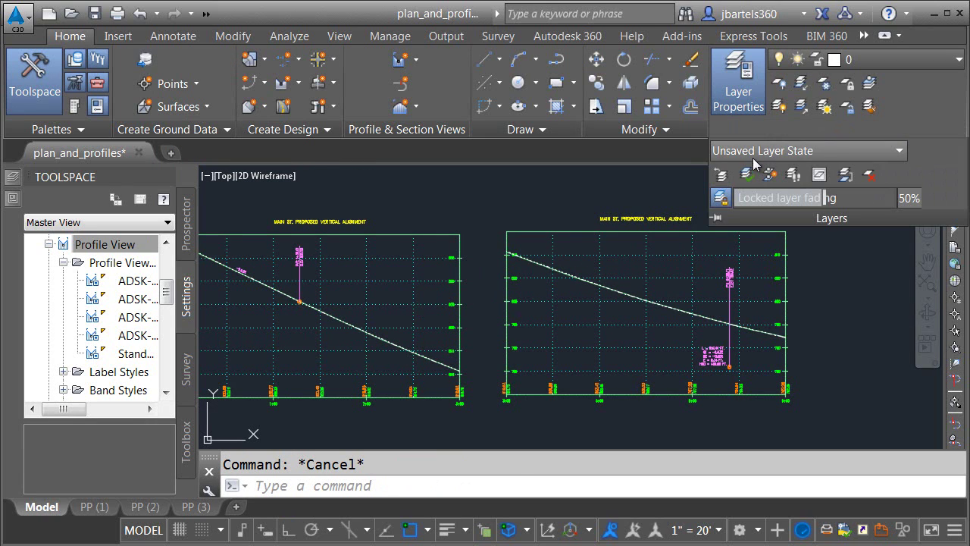
click(721, 175)
text(re)
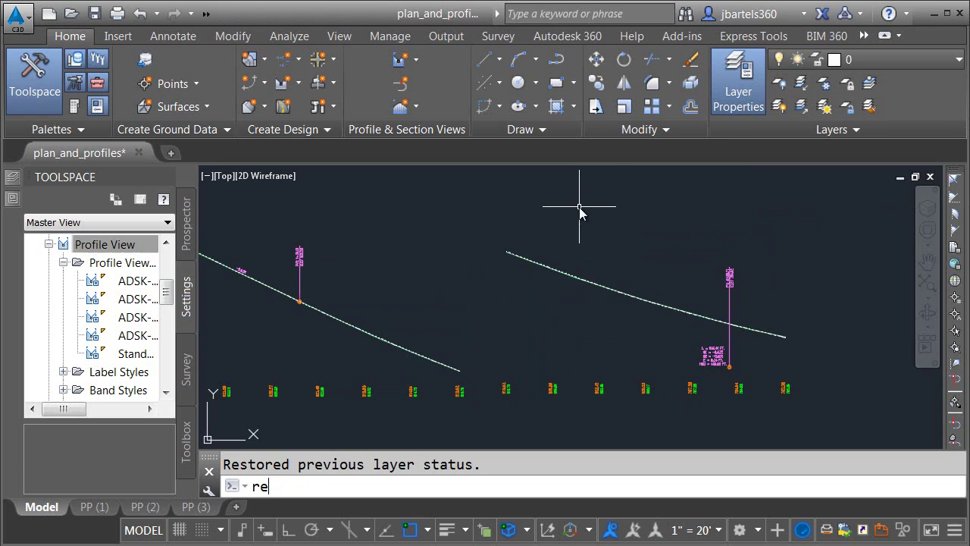
key(Return)
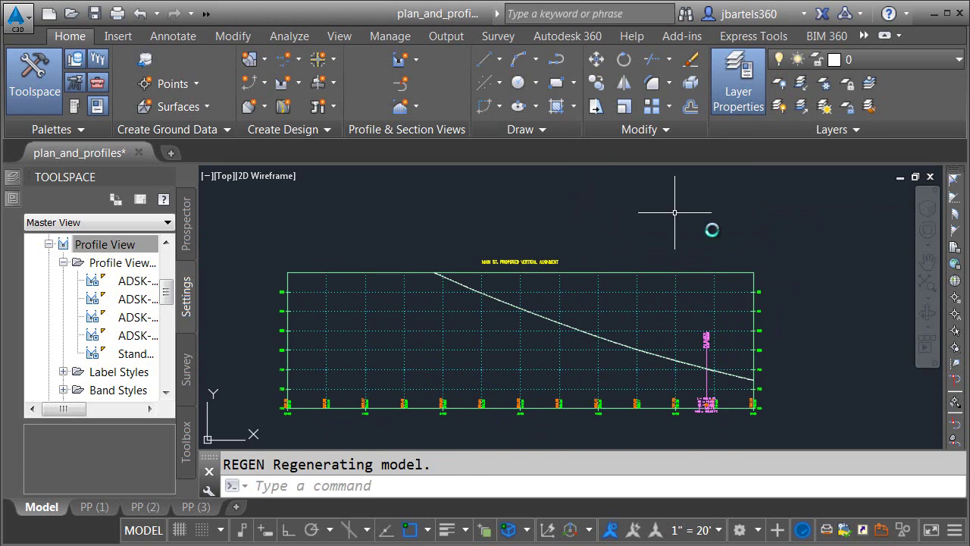
Enable the Split profile view option in the elevation properties of the original full-length Main St. profile view.
click(927, 297)
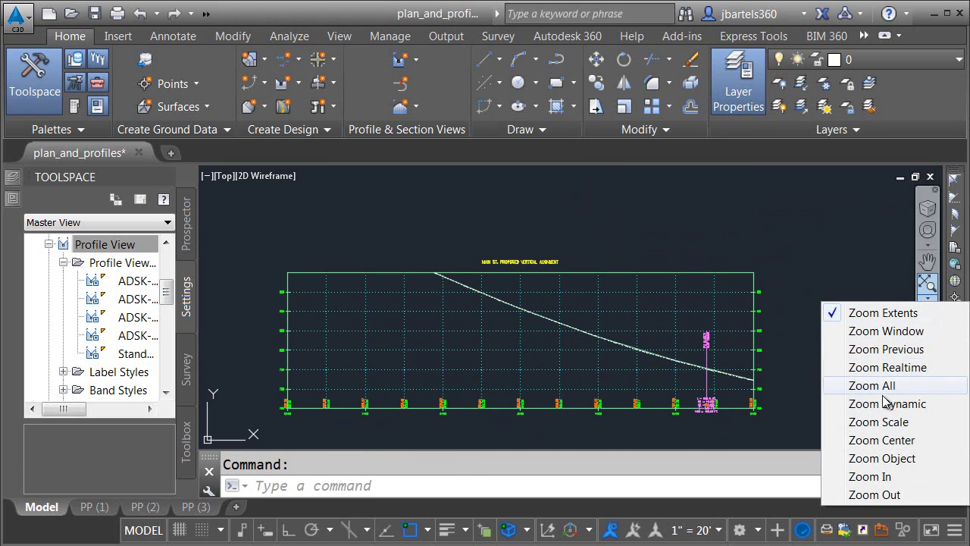
click(877, 458)
click(686, 267)
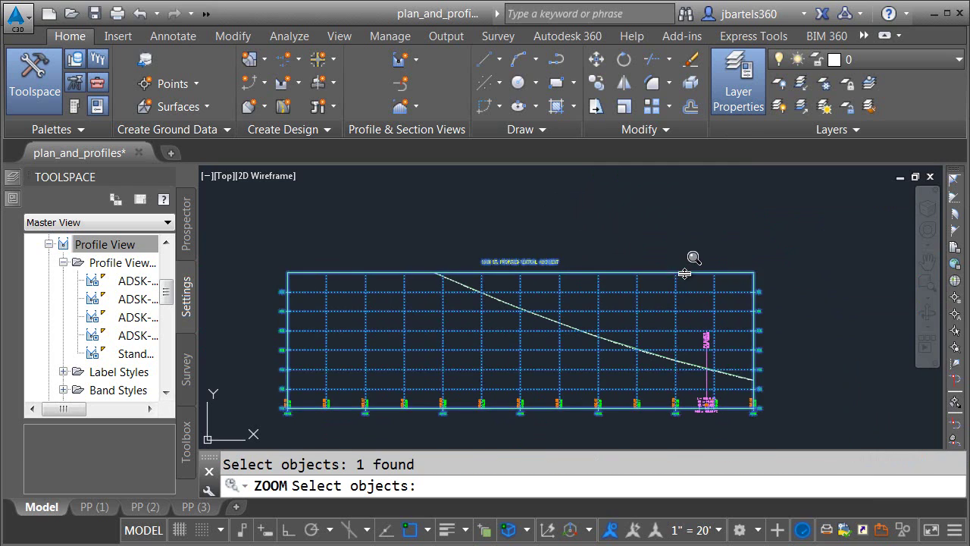
key(Return)
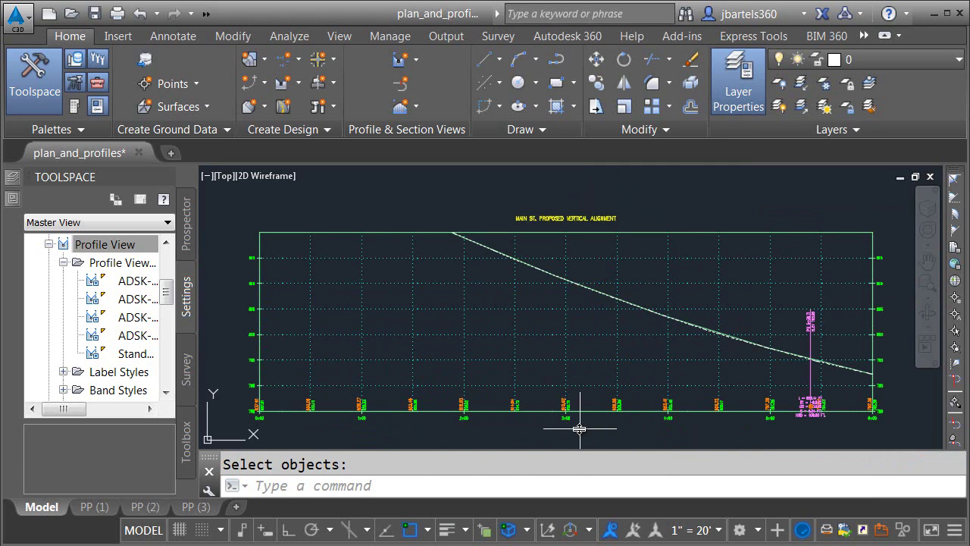
key(Escape)
click(541, 402)
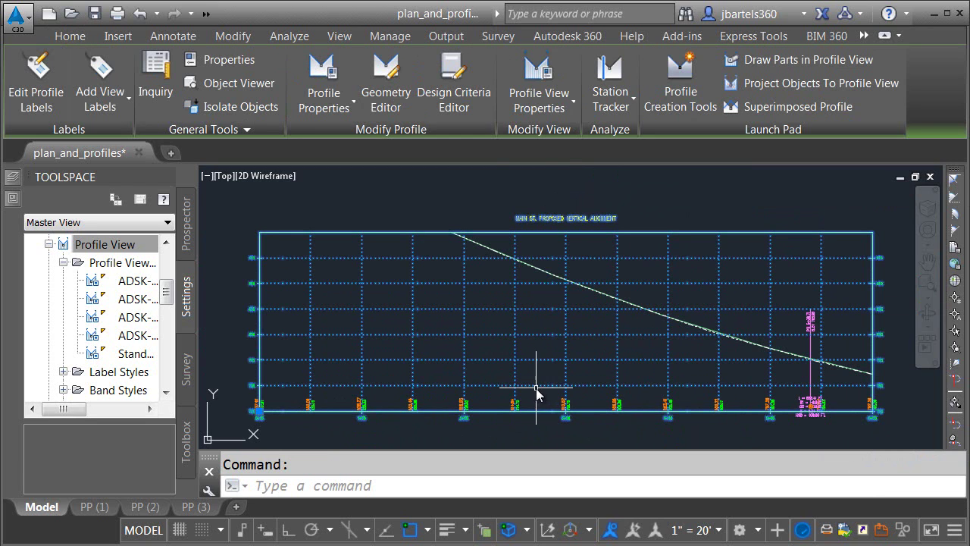
click(537, 72)
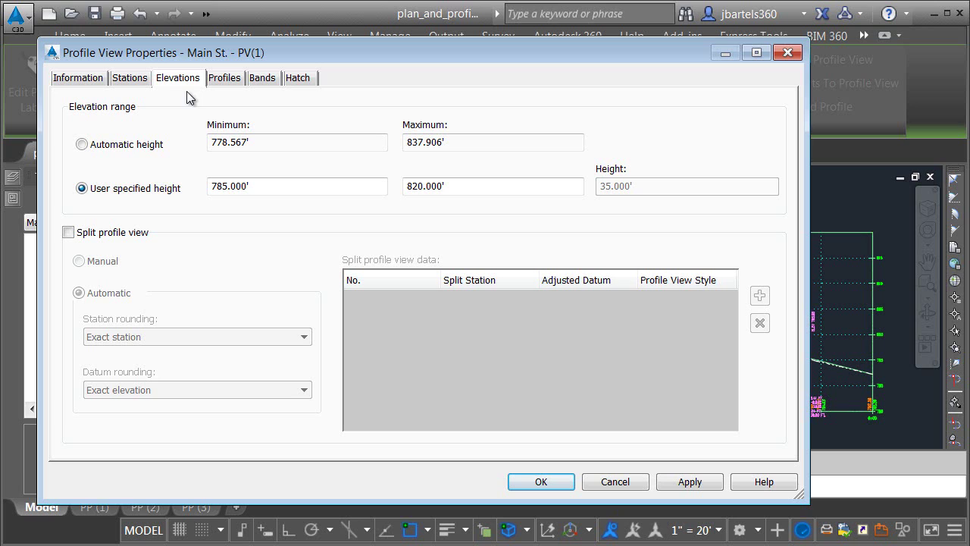
click(68, 233)
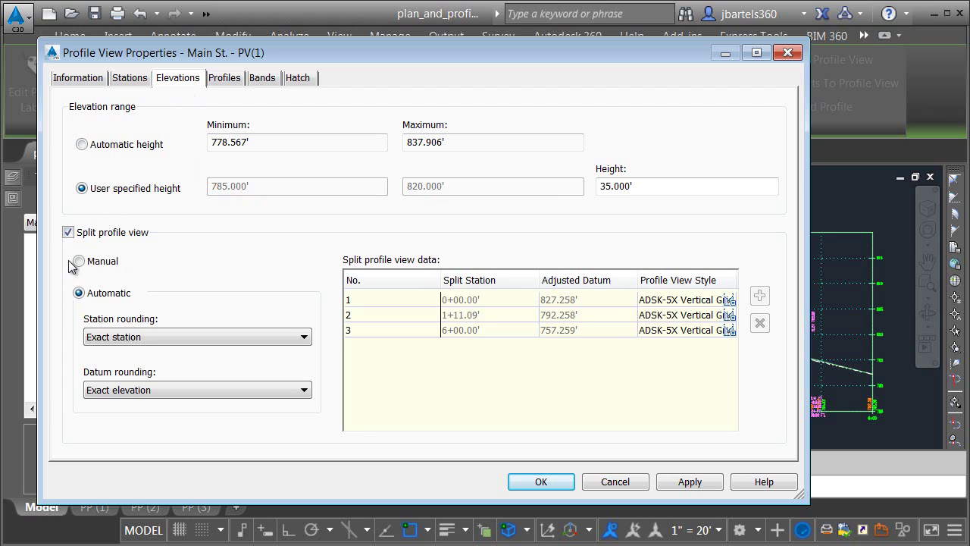
Examine the automatic station and datum rounding options and the Split At profile for the profile view.
click(159, 335)
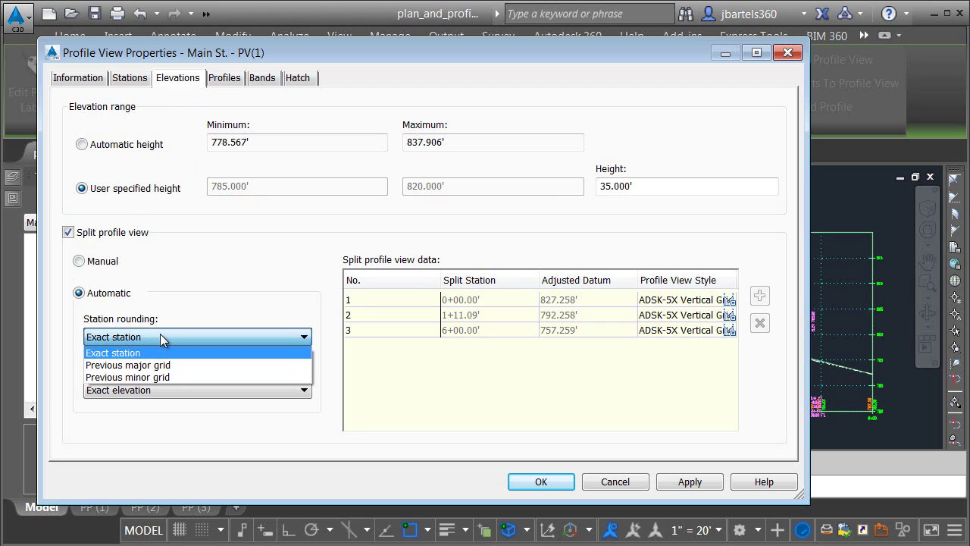
click(160, 337)
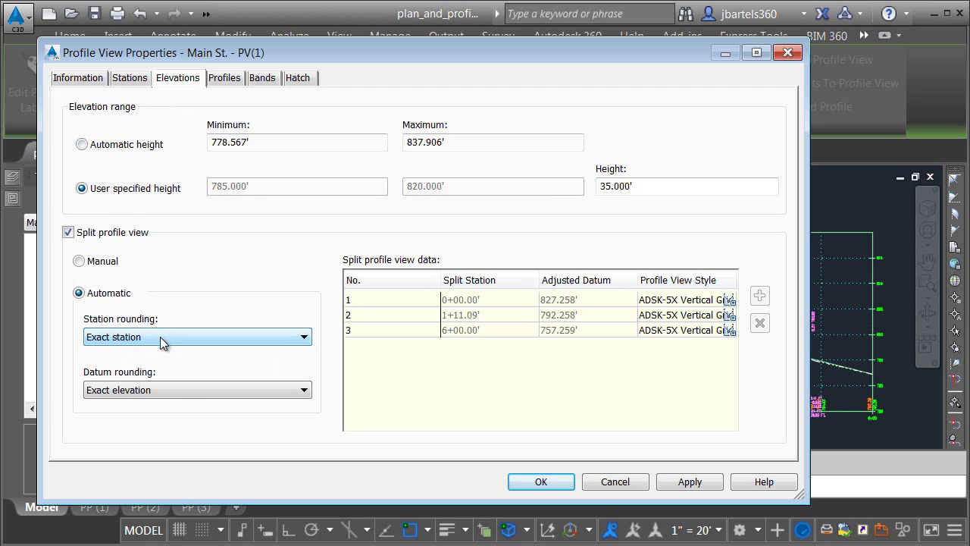
click(172, 392)
click(174, 391)
click(224, 78)
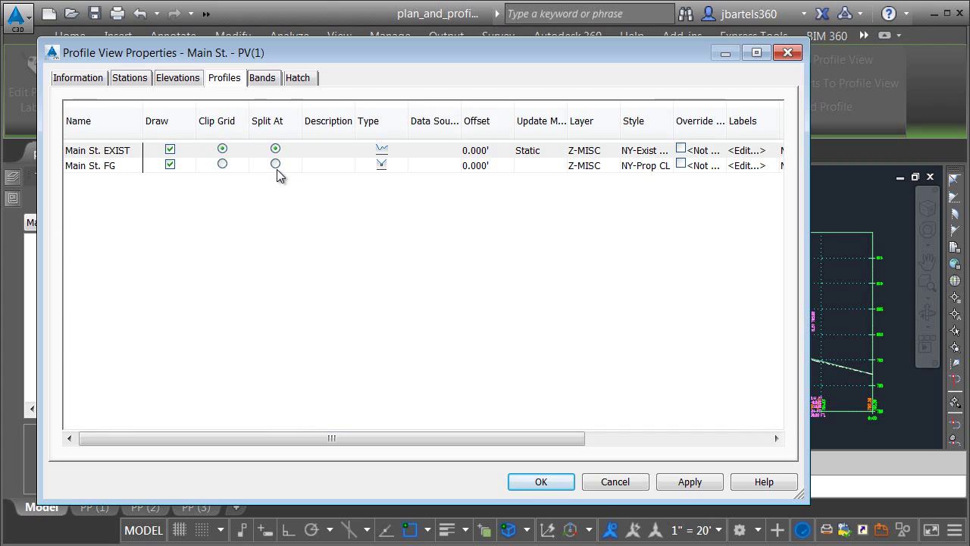
click(276, 148)
click(185, 77)
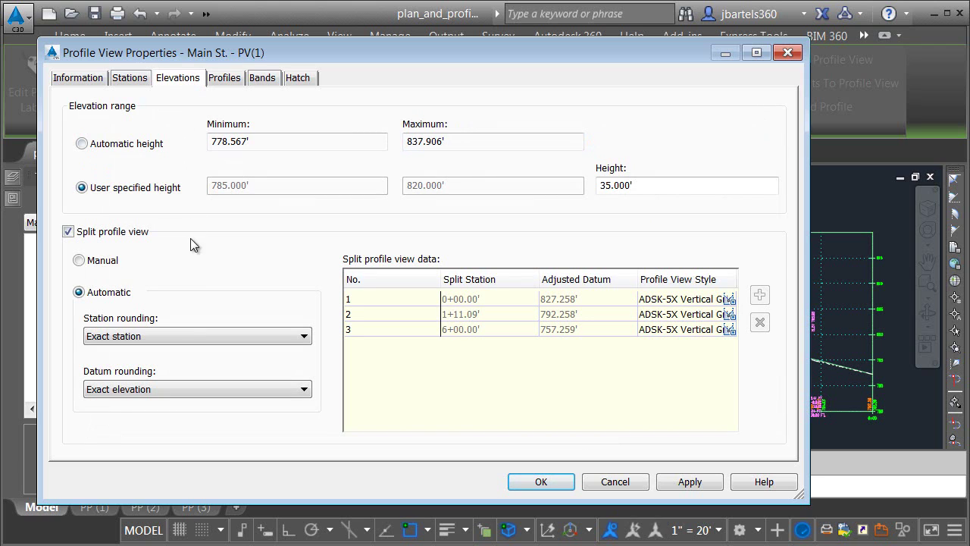
Switch the split method to Manual and remove the second and third entries from the split profile view data.
click(79, 262)
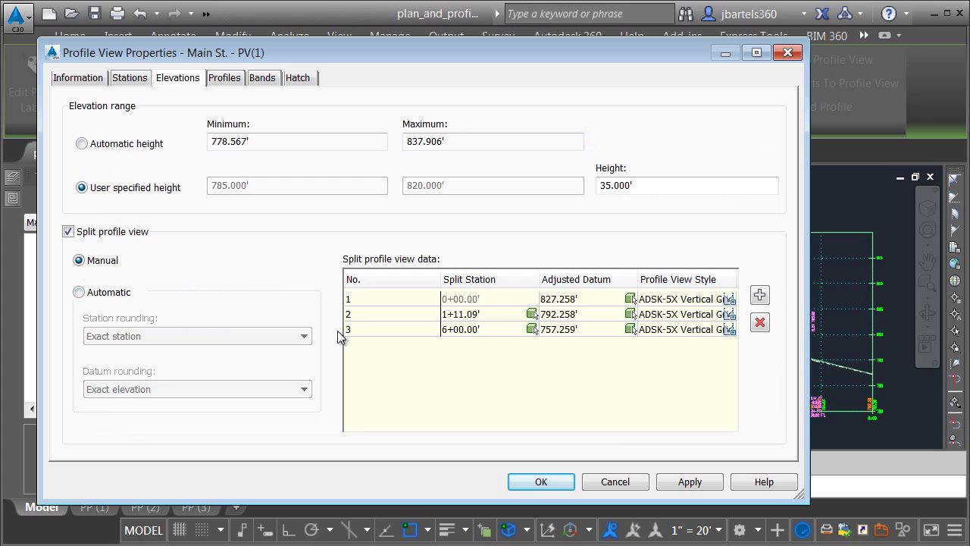
mouse_move(531, 48)
mouse_down()
mouse_move(374, 72)
mouse_move(63, 92)
mouse_move(562, 48)
mouse_up()
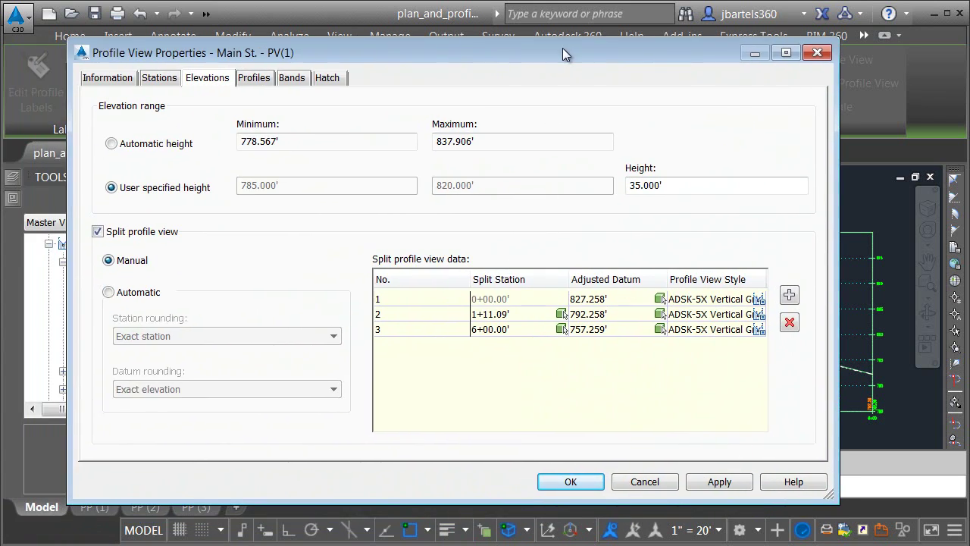
click(414, 329)
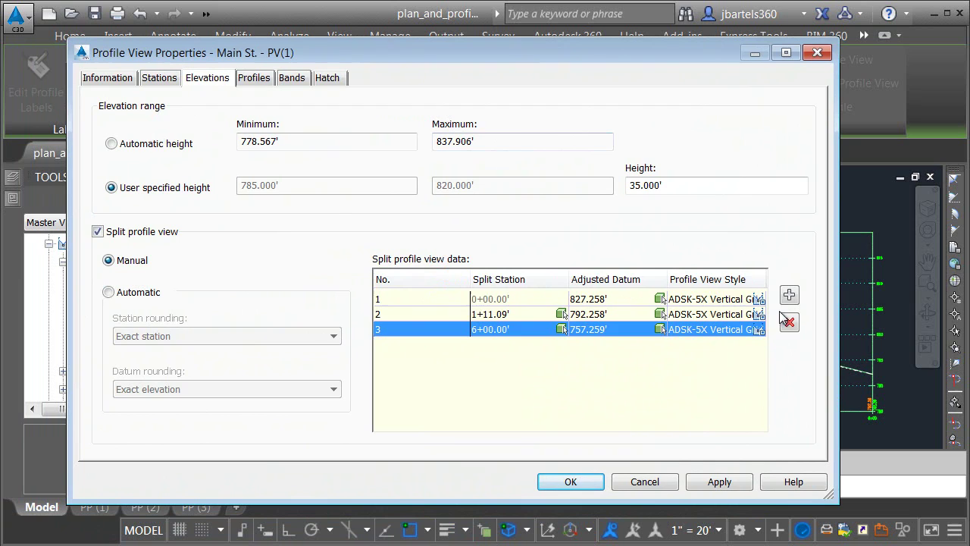
click(788, 322)
click(443, 315)
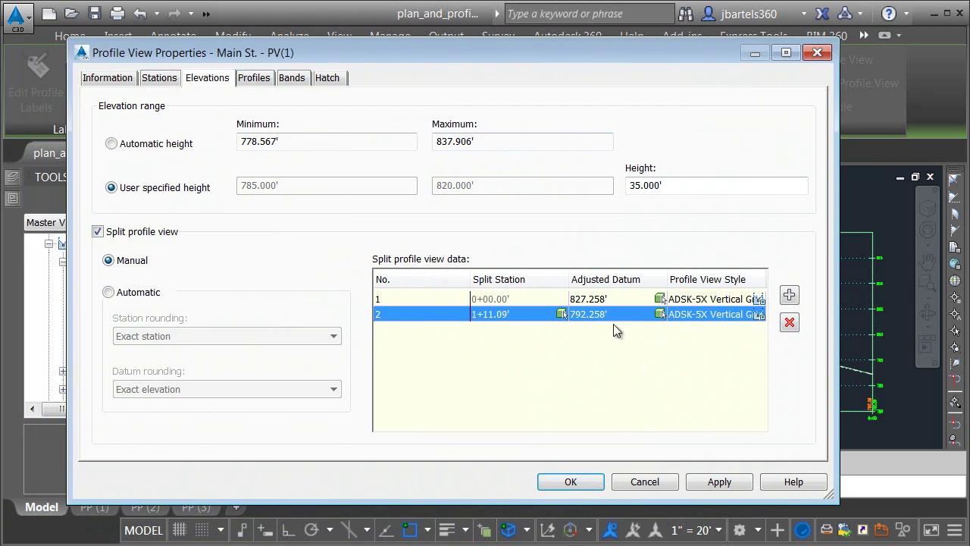
click(791, 322)
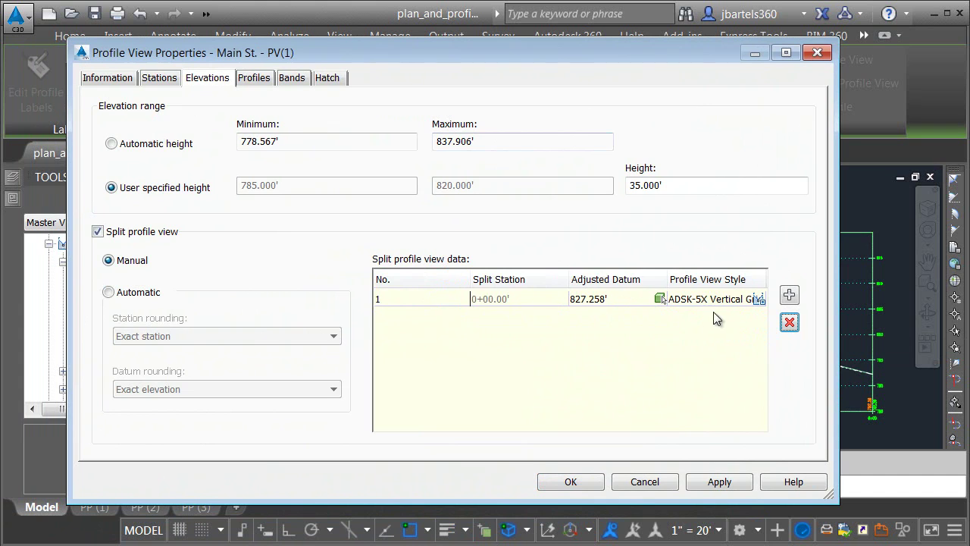
Add a manual split to the profile view data at station 3+00, picking a datum elevation of about 798' in the drawing.
click(790, 296)
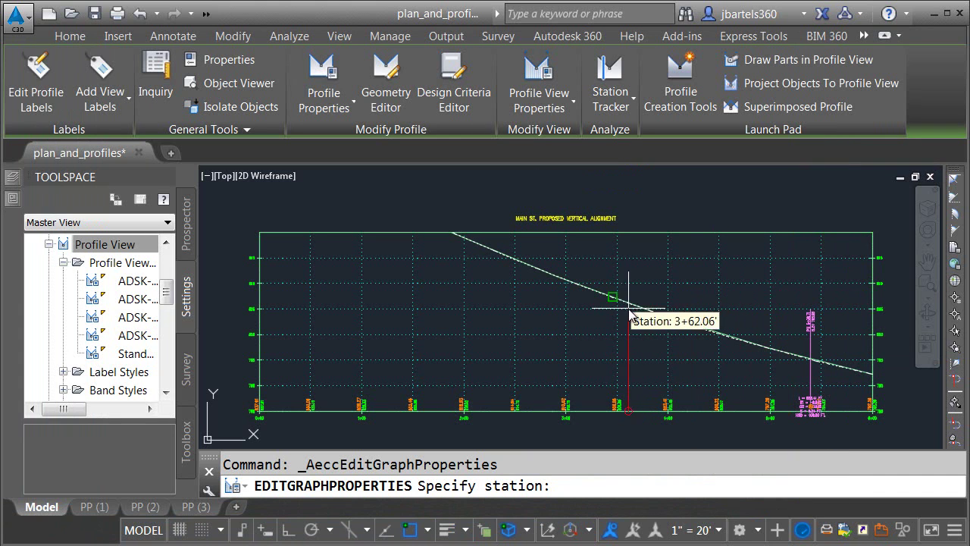
click(566, 419)
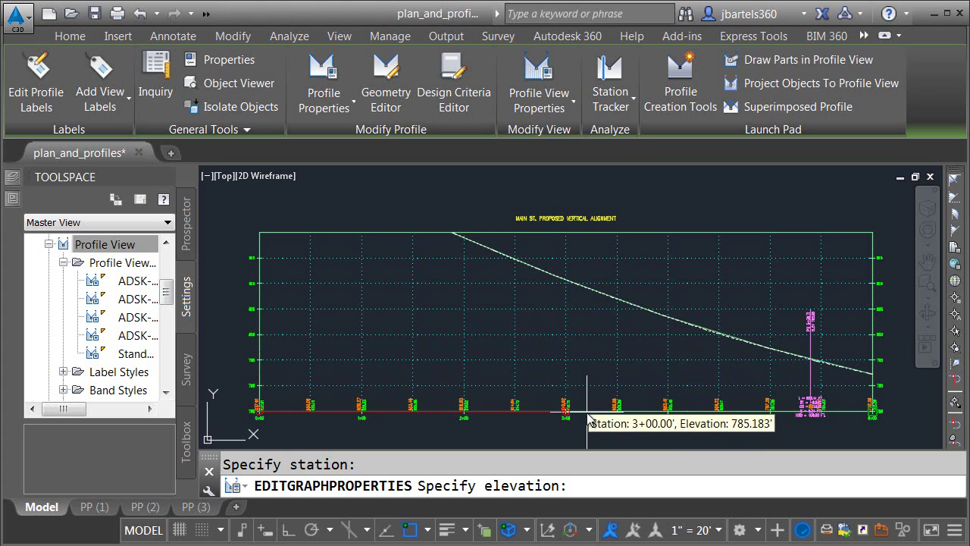
scroll(810, 402, up, 5)
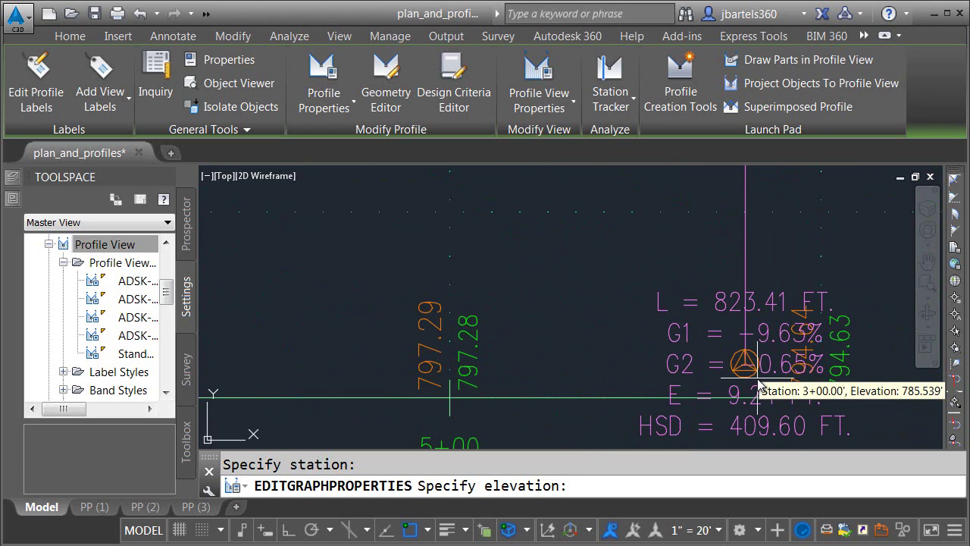
scroll(758, 368, down, 5)
scroll(792, 367, down, 2)
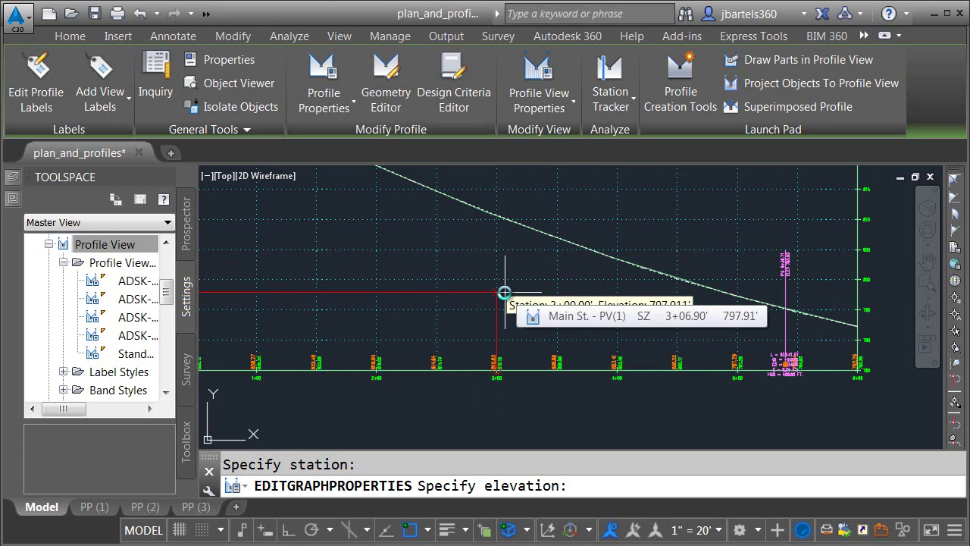
click(504, 292)
Set the adjusted datum to 805' for the first split and 780' for the second, and accept the profile view properties.
click(589, 300)
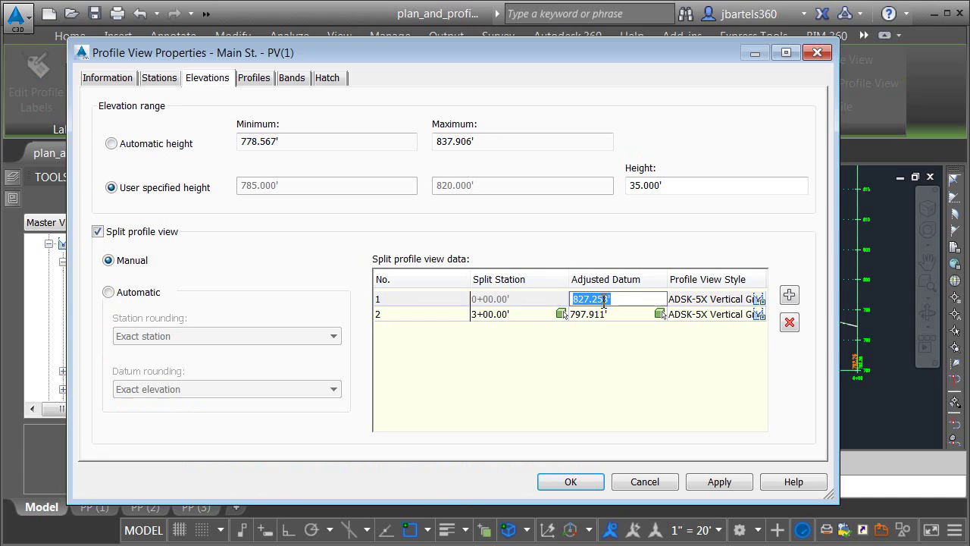
text(805)
click(599, 313)
click(602, 313)
text(780)
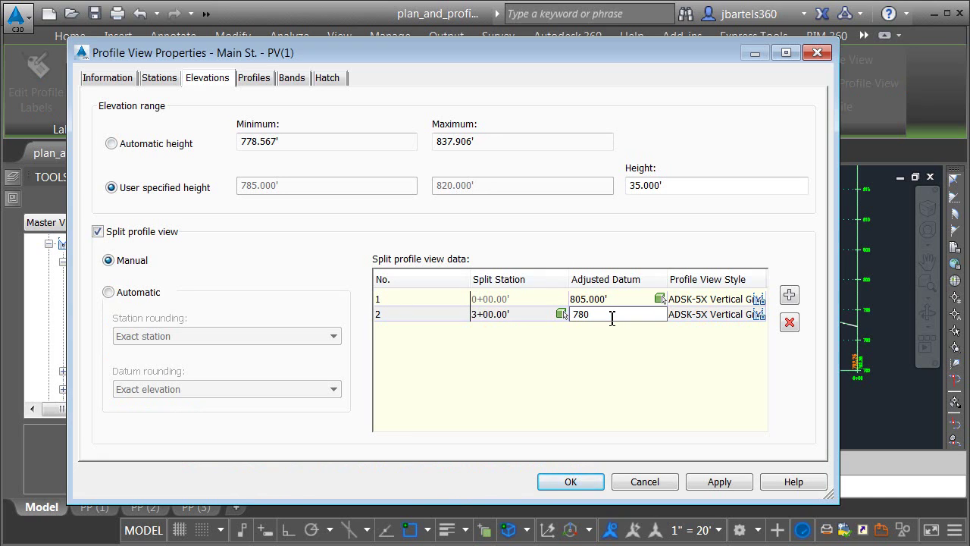
key(Return)
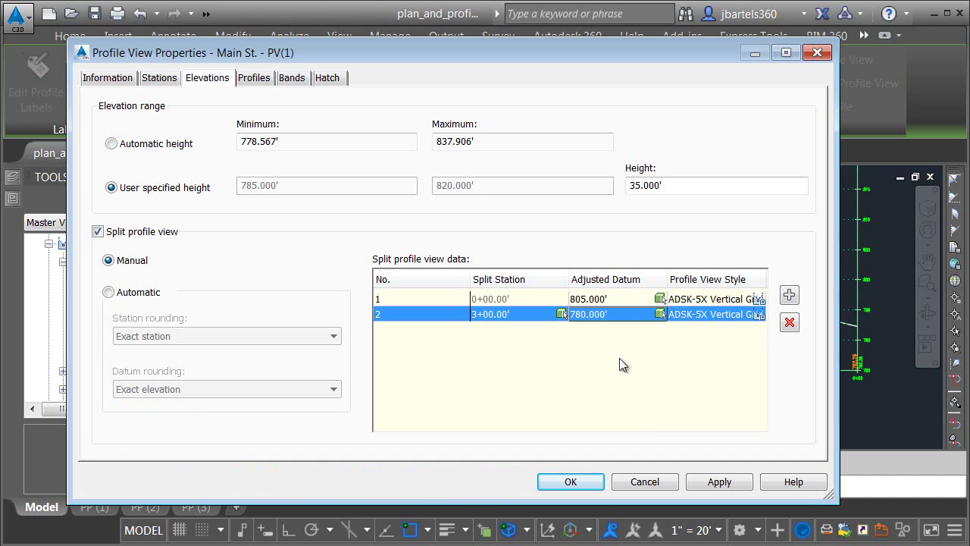
click(717, 482)
click(571, 482)
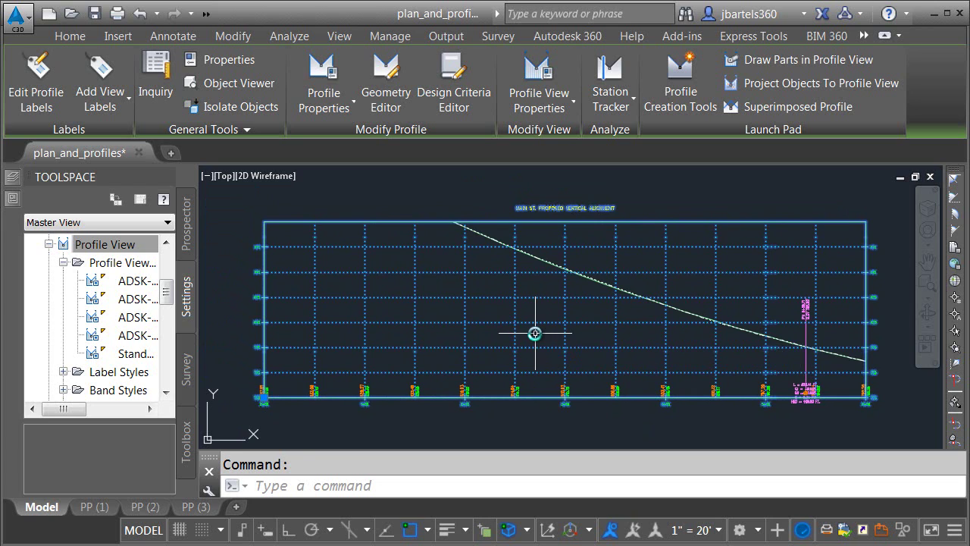
Reopen the Main St. profile view's properties and apply a user specified height of 25'.
mouse_move(535, 334)
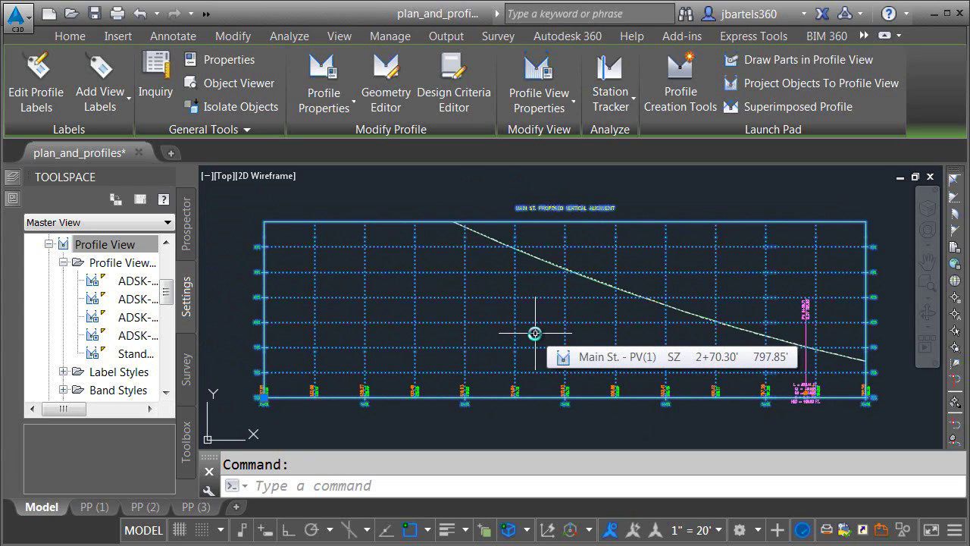
click(541, 68)
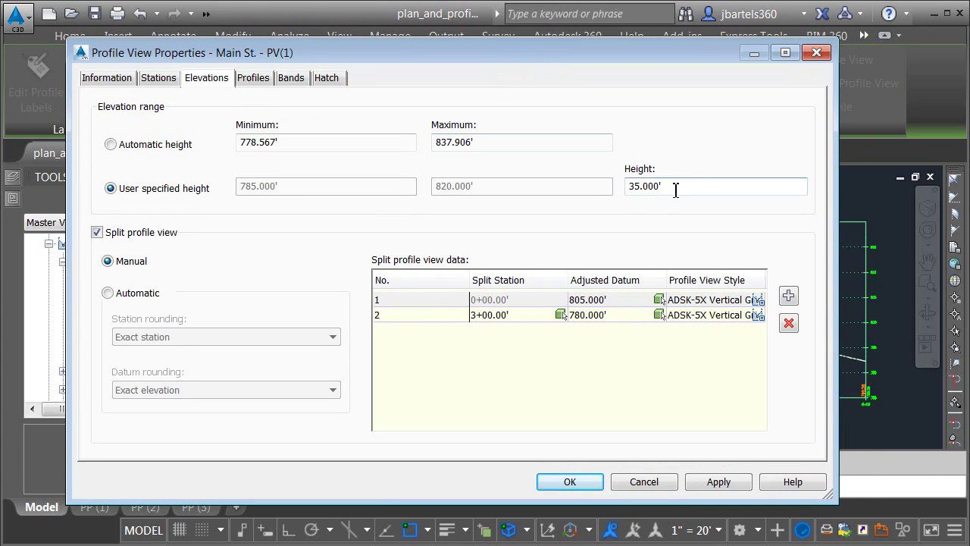
drag(665, 188, 626, 186)
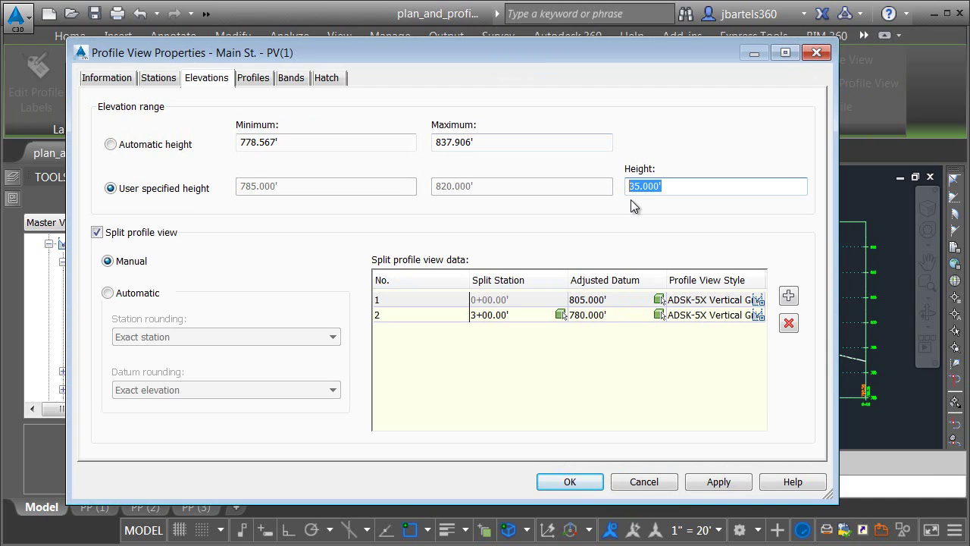
text(25)
click(714, 482)
mouse_move(625, 58)
mouse_down()
mouse_move(645, 463)
mouse_move(635, 45)
mouse_up()
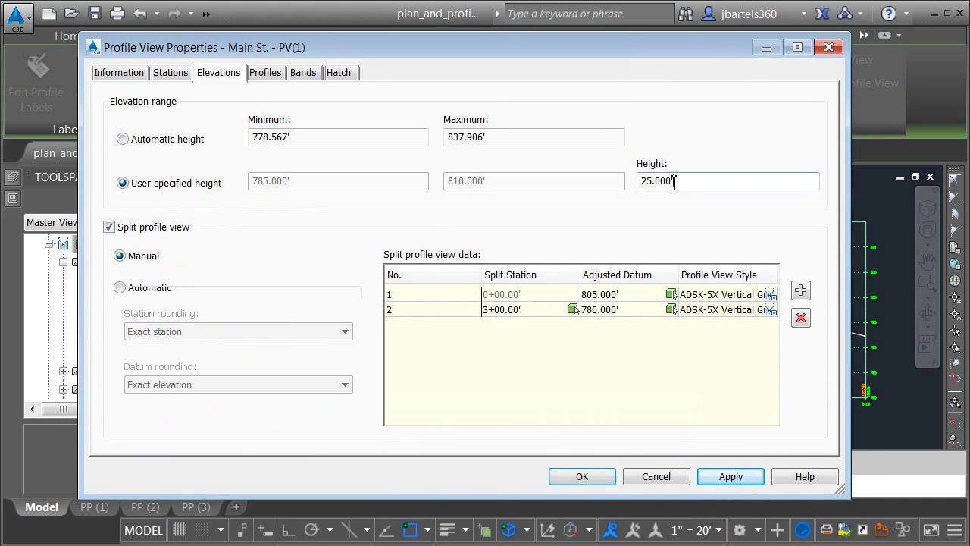
Set the profile view's user specified height to 35', accept the properties and deselect the view.
drag(673, 182, 635, 190)
text(35)
key(Tab)
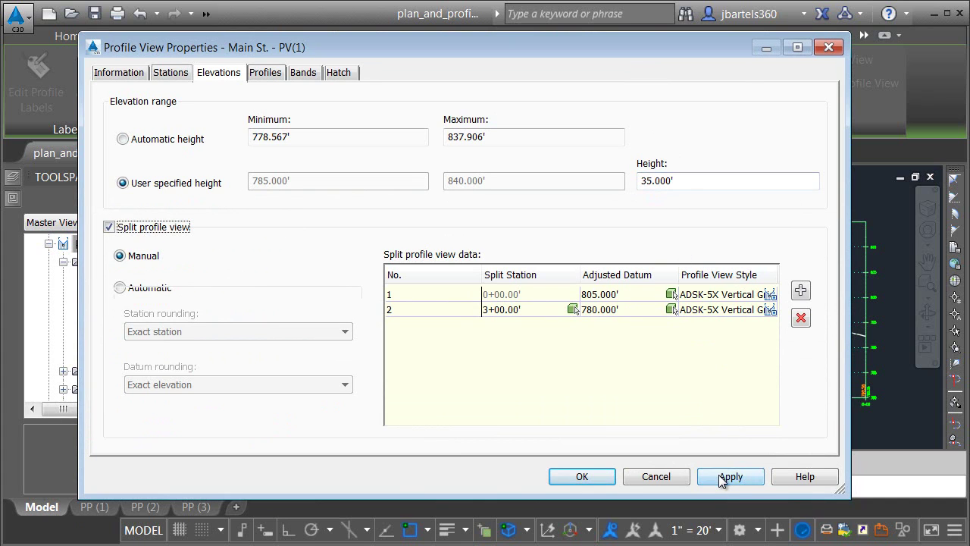
click(598, 478)
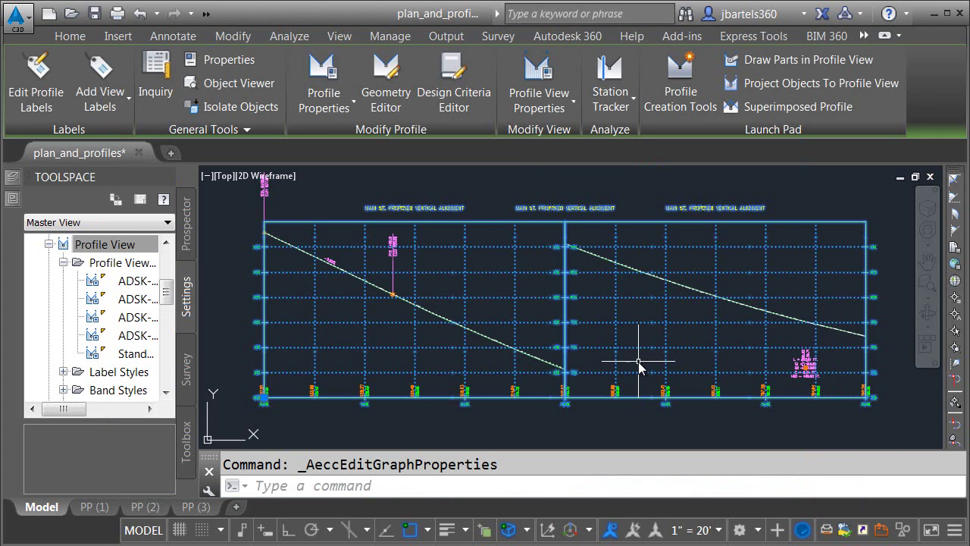
key(Escape)
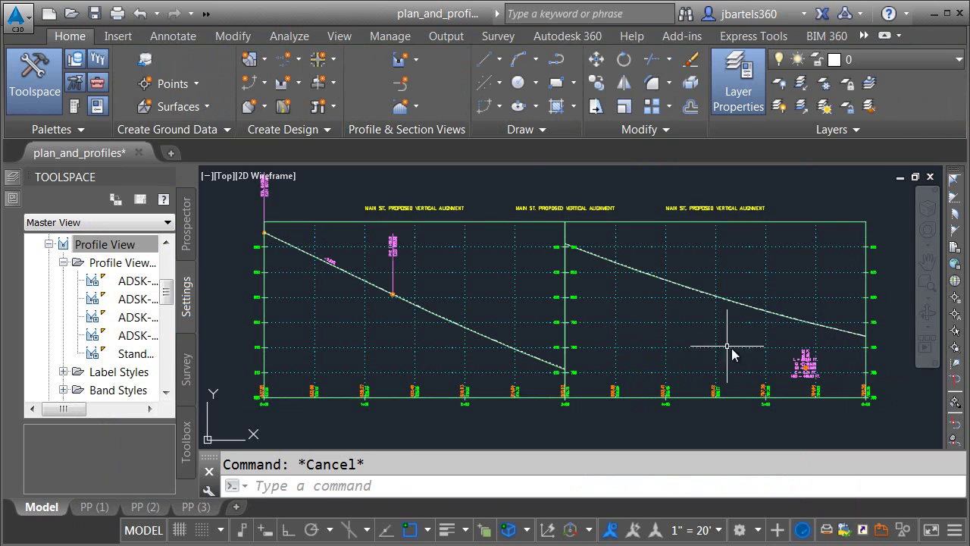
Stretch the PVI 5+39.71 label upward so its text stands above the profile line in the second split section.
scroll(811, 364, up, 5)
click(760, 307)
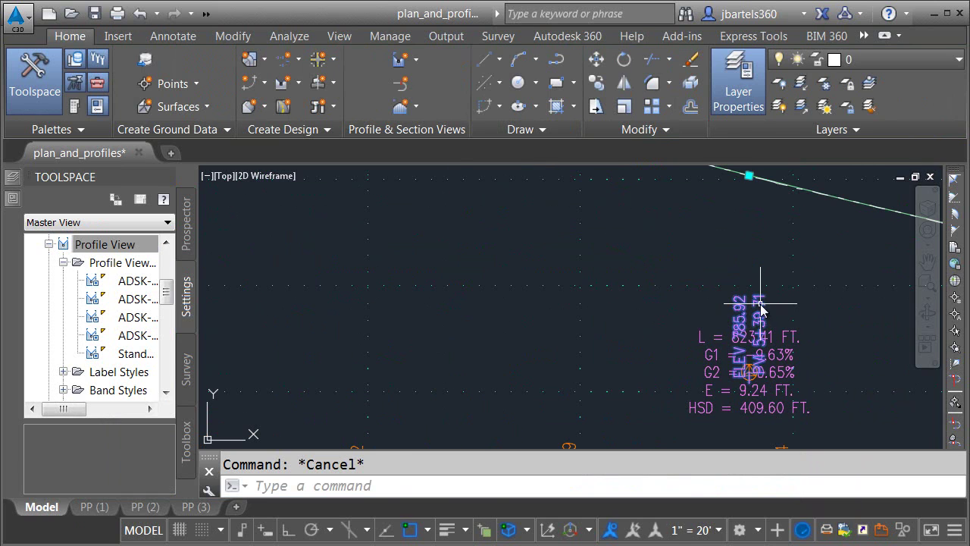
scroll(762, 318, down, 3)
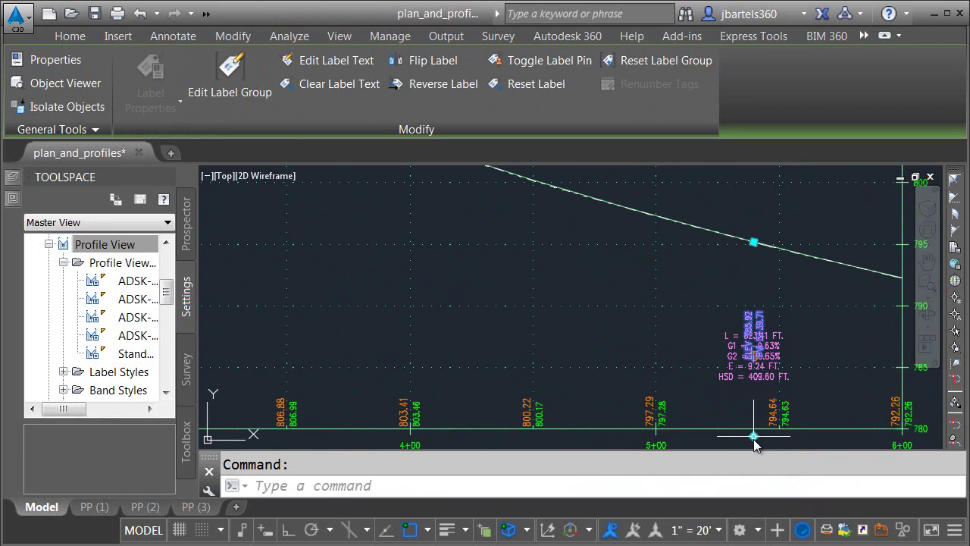
click(753, 437)
middle_drag(749, 227, 755, 280)
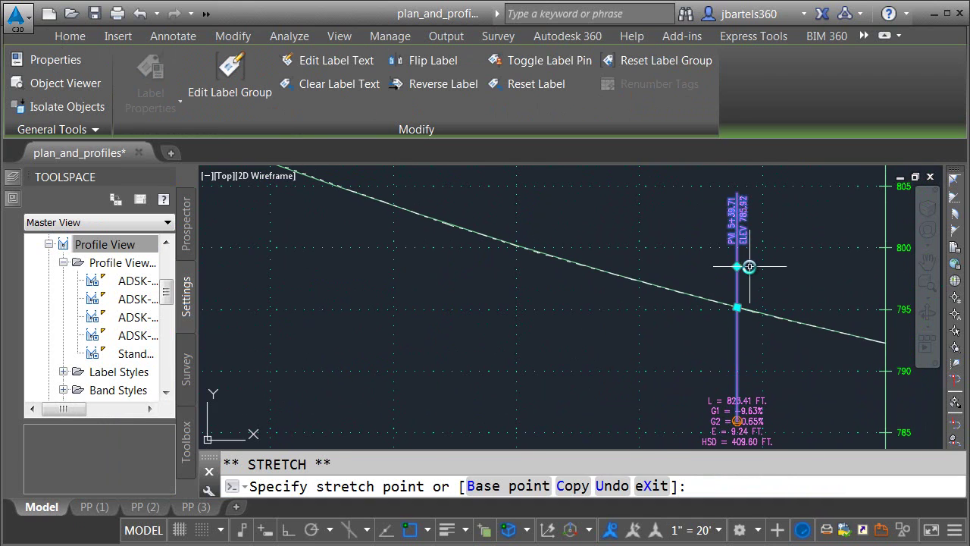
click(743, 265)
Shift the vertical curve data label to the left of the PVI leader line, and turn off 3D object snap.
click(737, 308)
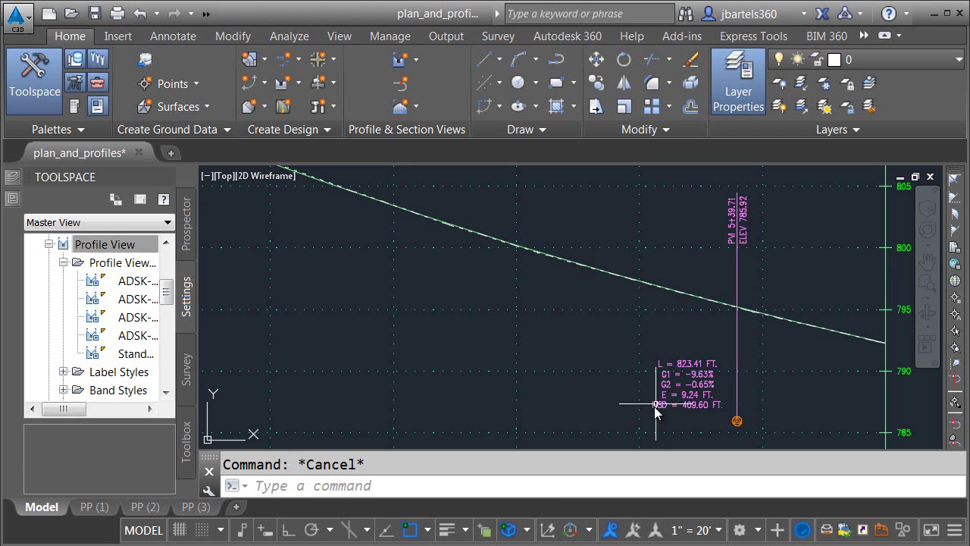
click(511, 529)
scroll(558, 417, down, 3)
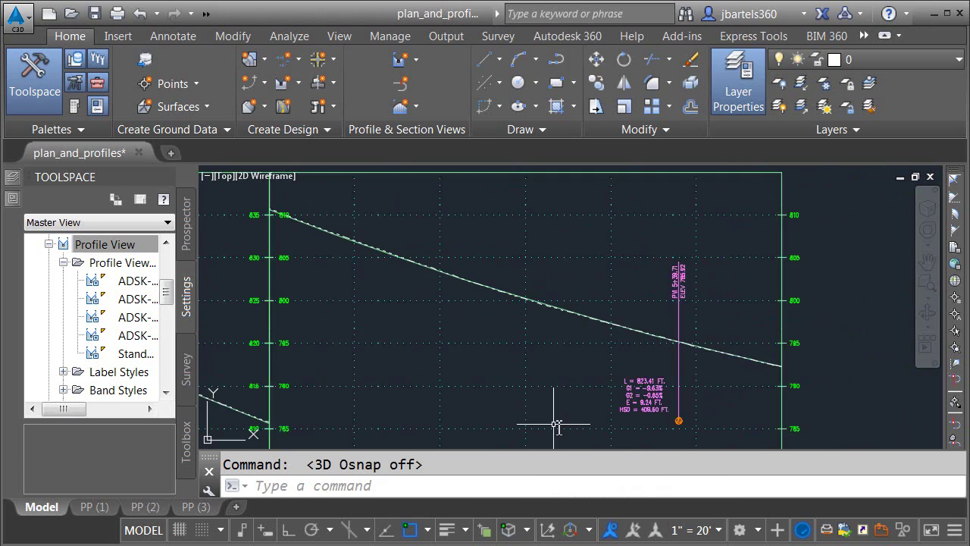
Flip the station 0+00 label below the profile line and stretch its anchor to the upper-left corner of the profile grid.
mouse_move(459, 388)
middle_down()
mouse_move(783, 351)
mouse_move(581, 329)
mouse_move(617, 346)
mouse_move(635, 380)
middle_up()
key(Escape)
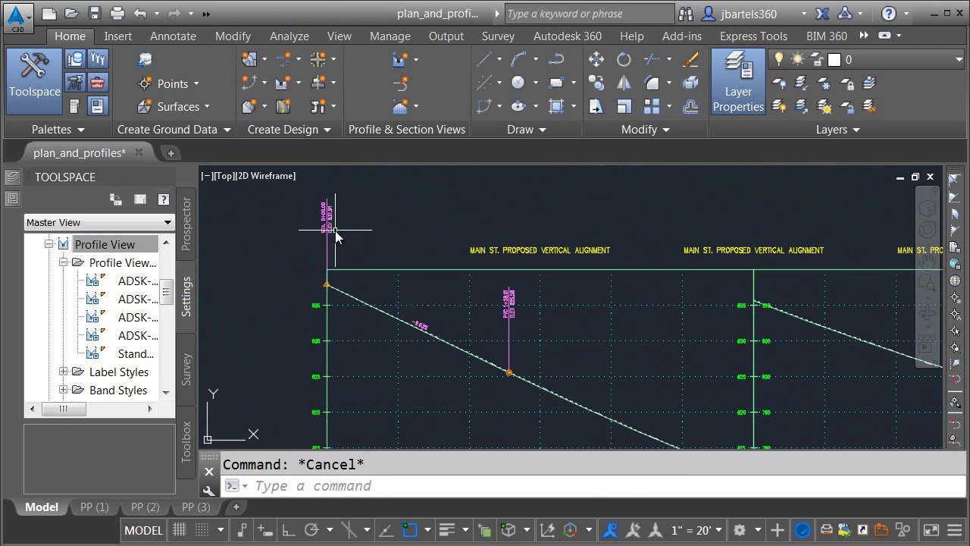
click(330, 227)
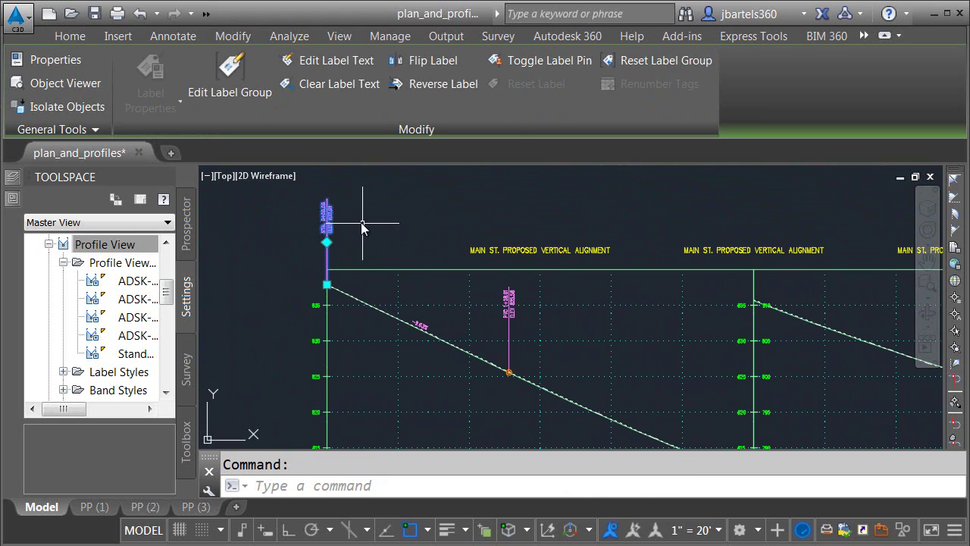
click(412, 60)
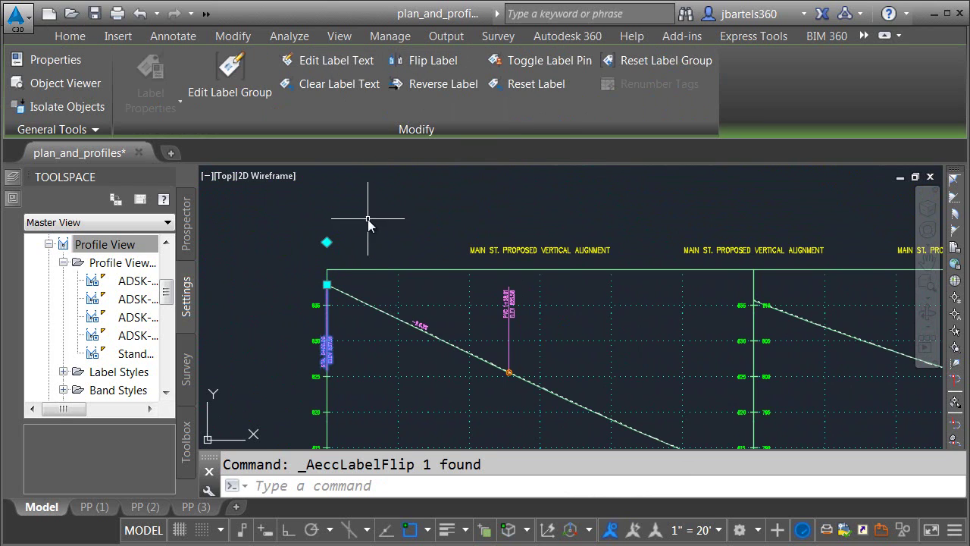
scroll(347, 223, up, 2)
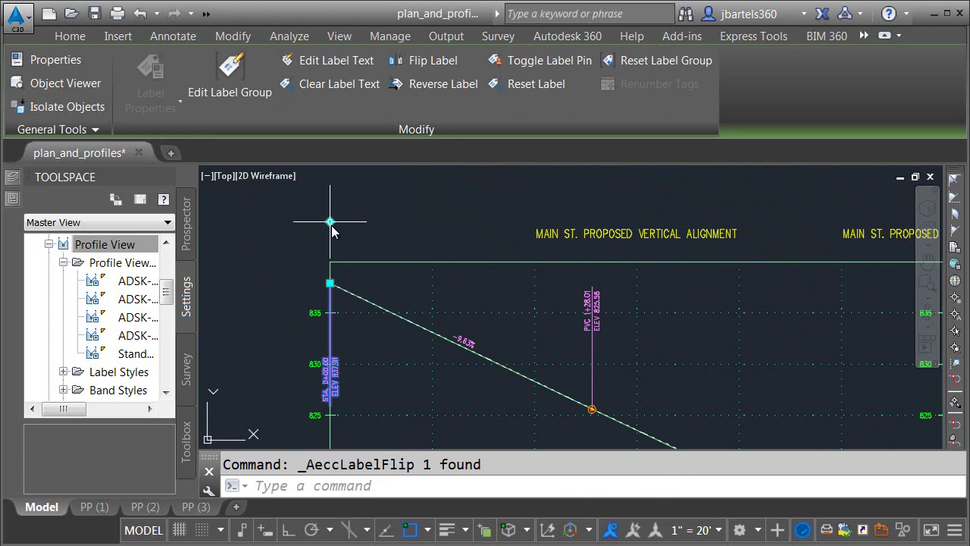
click(330, 222)
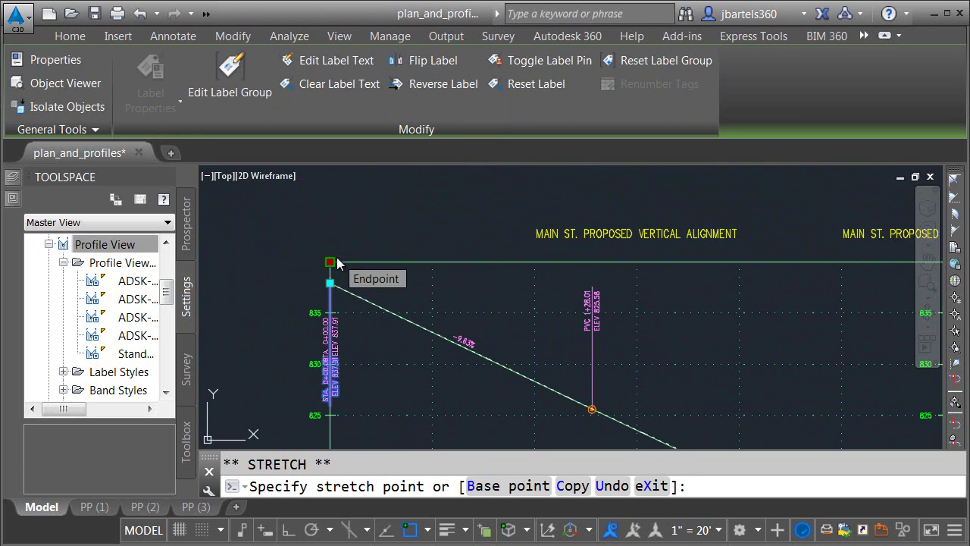
click(330, 262)
key(Escape)
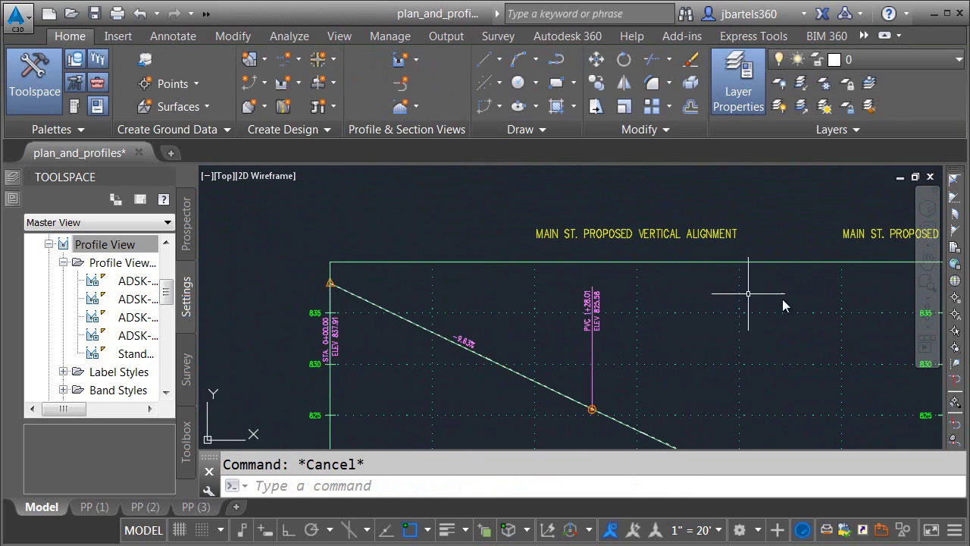
Fit the whole split profile view on screen and open the PP (1) layout to check the finished sheet.
click(928, 285)
click(757, 262)
key(Return)
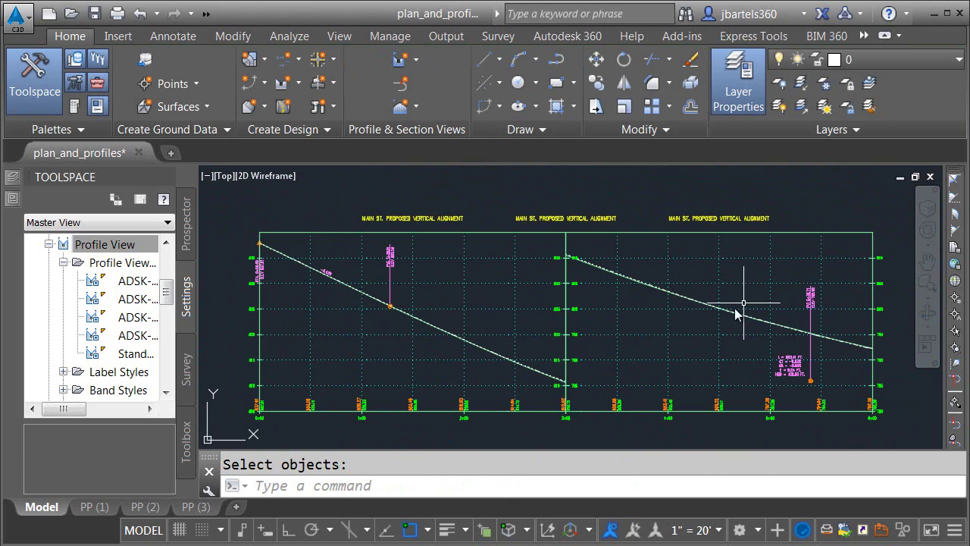
click(97, 509)
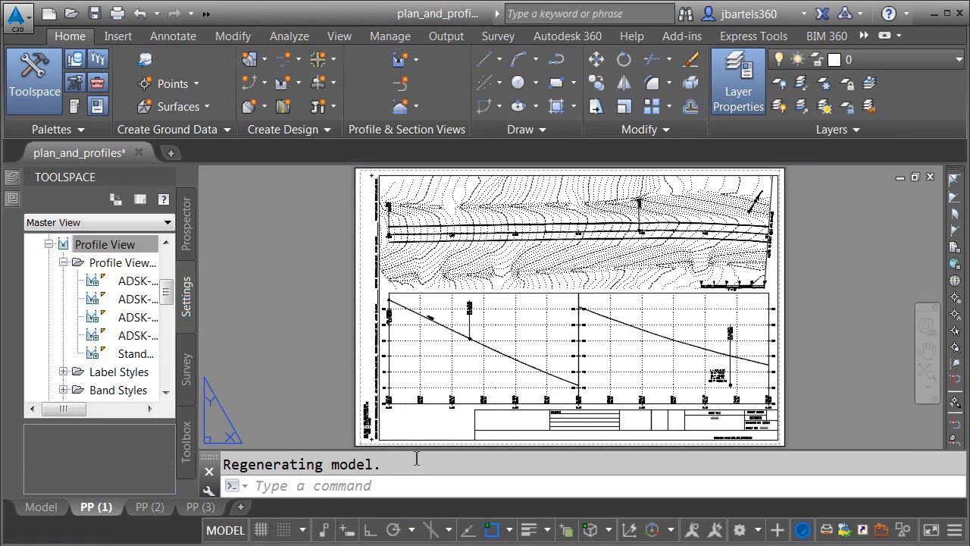